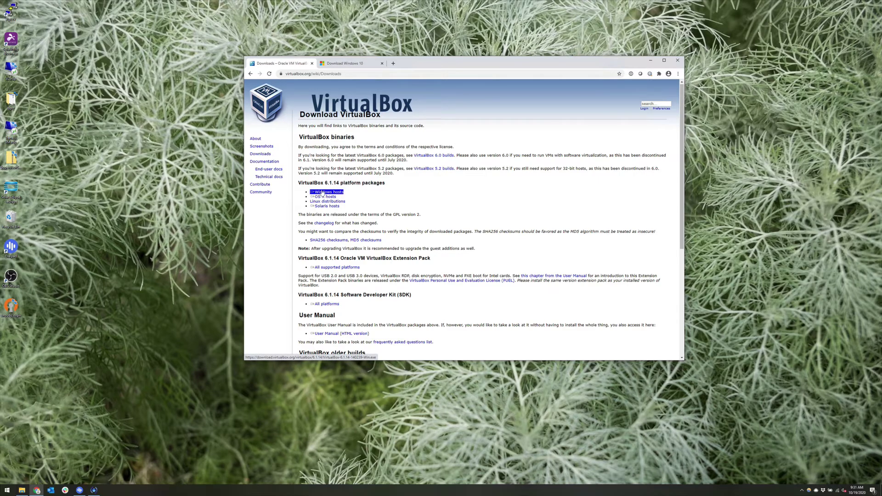
# Save the VirtualBox Windows-hosts installer and MediaCreationTool2004.exe, then run the media creation tool.
pyautogui.click(322, 192)
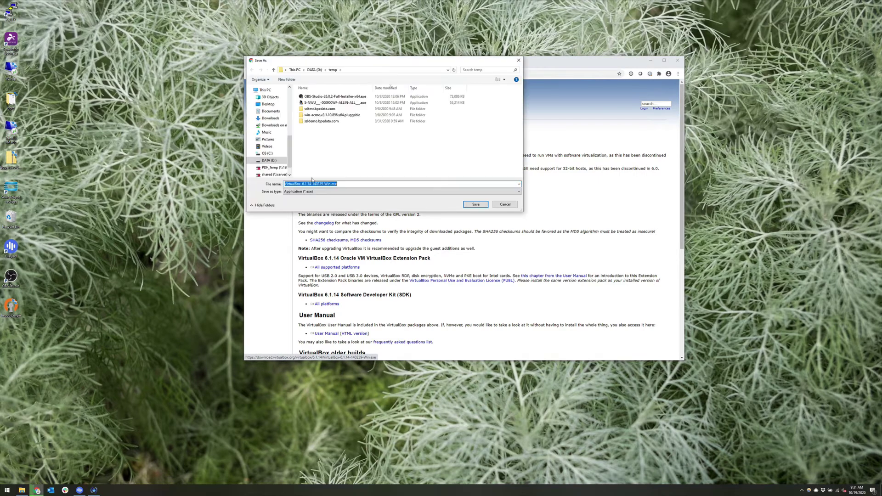
pyautogui.click(473, 205)
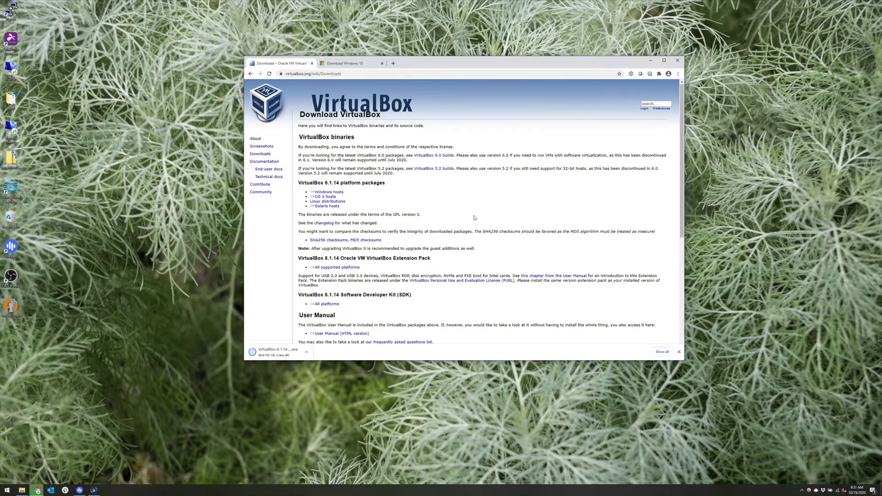
pyautogui.click(335, 66)
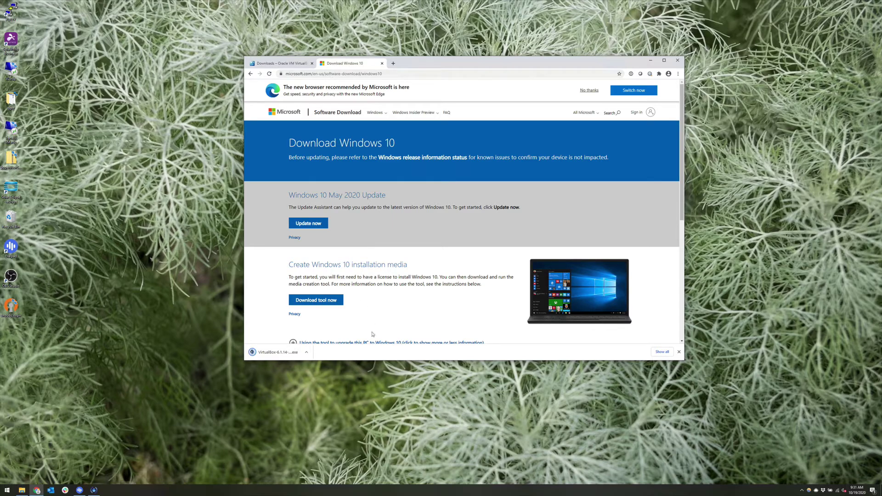
pyautogui.click(321, 299)
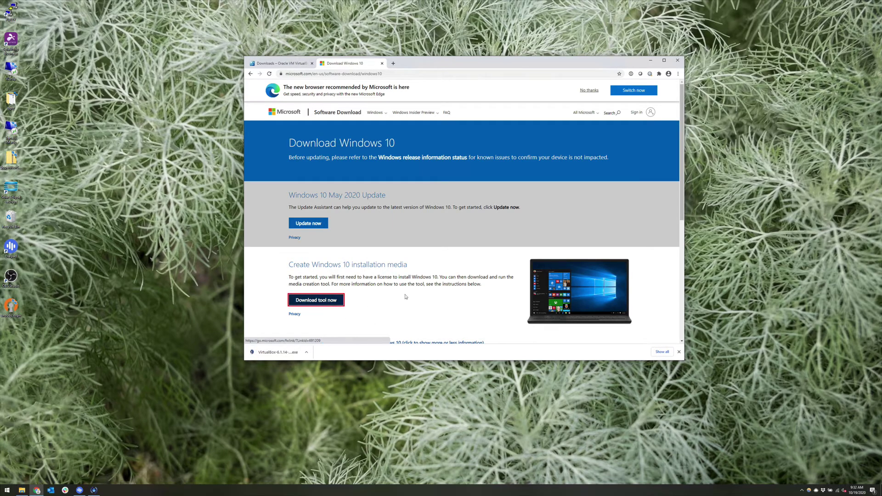
pyautogui.click(465, 206)
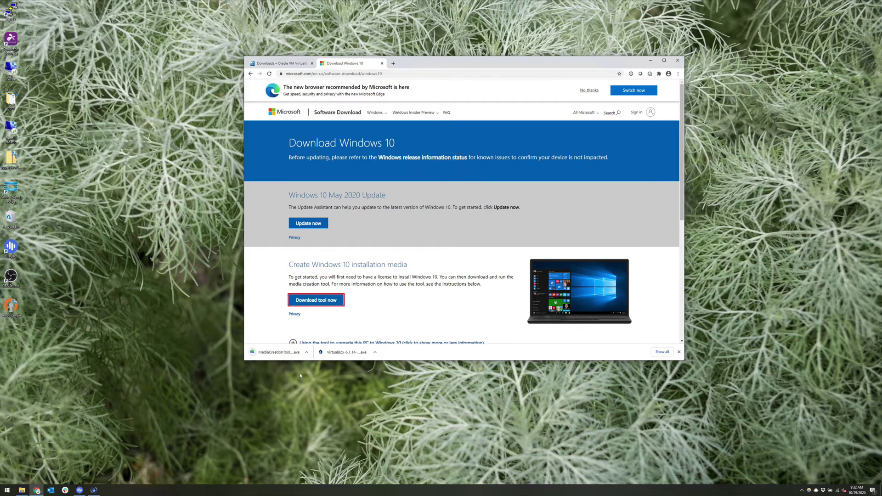
pyautogui.click(277, 352)
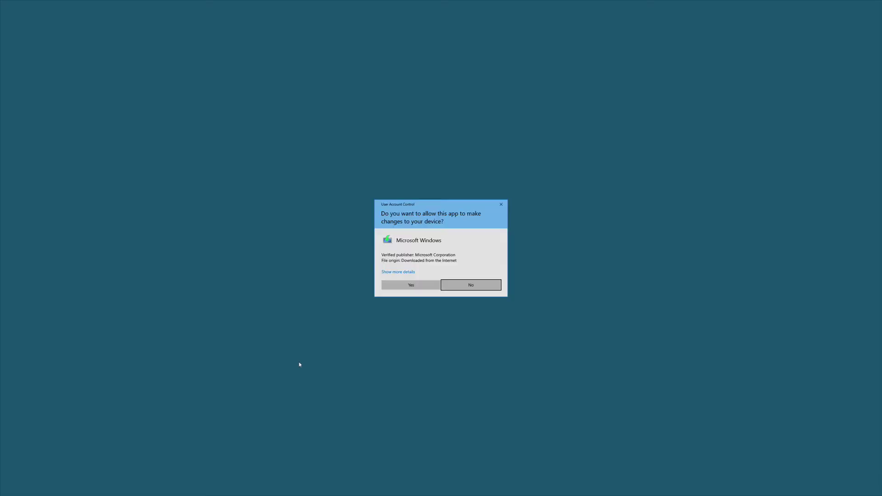
# Allow the tool, accept its license, and choose ISO installation media with the recommended language and edition.
pyautogui.click(396, 287)
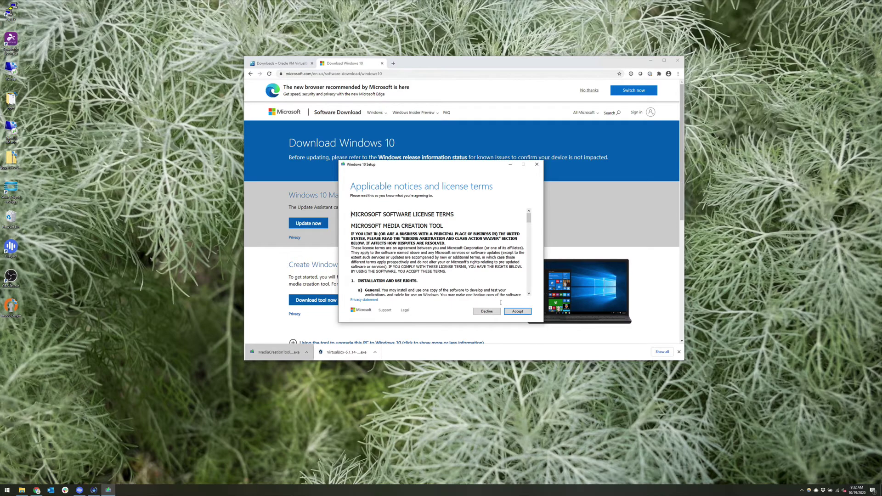
pyautogui.click(517, 311)
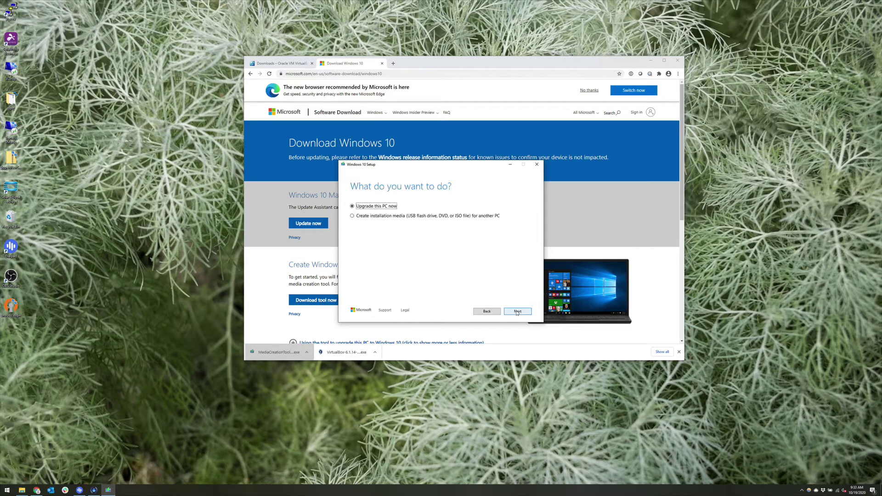
pyautogui.click(382, 219)
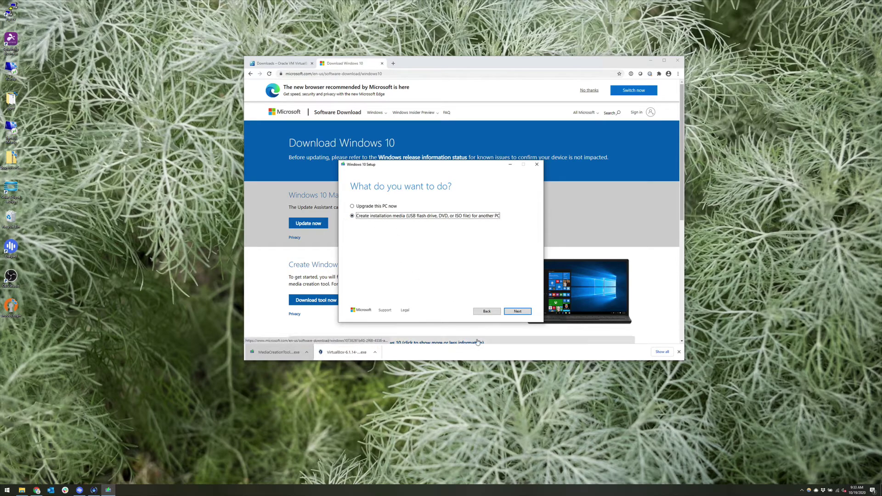
pyautogui.click(506, 313)
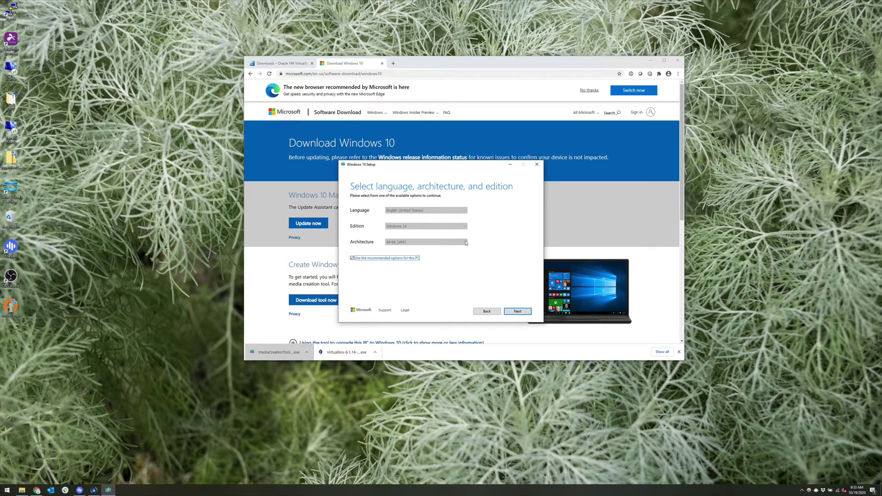
pyautogui.click(529, 313)
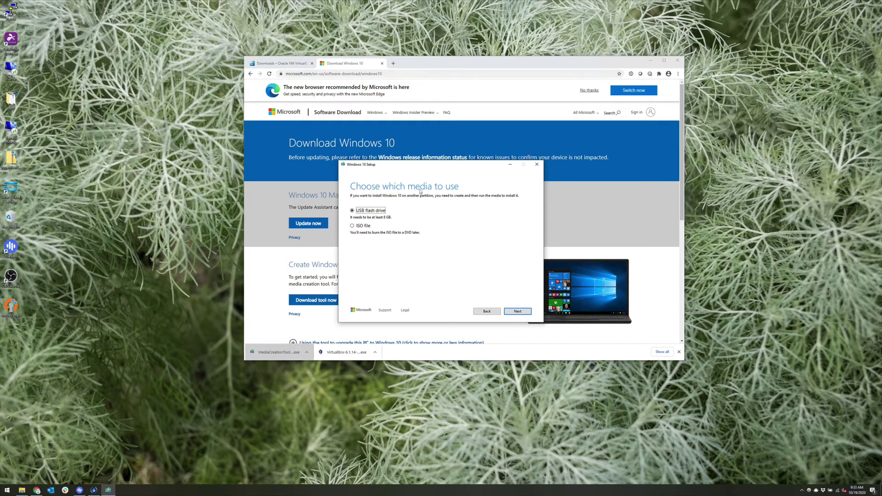
pyautogui.click(359, 227)
pyautogui.click(516, 312)
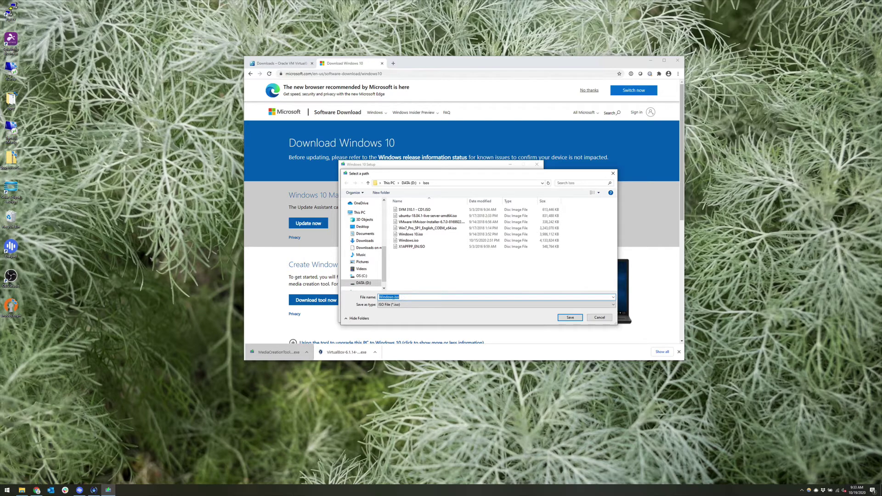
# Save the ISO as Windows10.iso and move the progress and browser windows aside.
pyautogui.click(393, 296)
pyautogui.write('10')
pyautogui.click(566, 316)
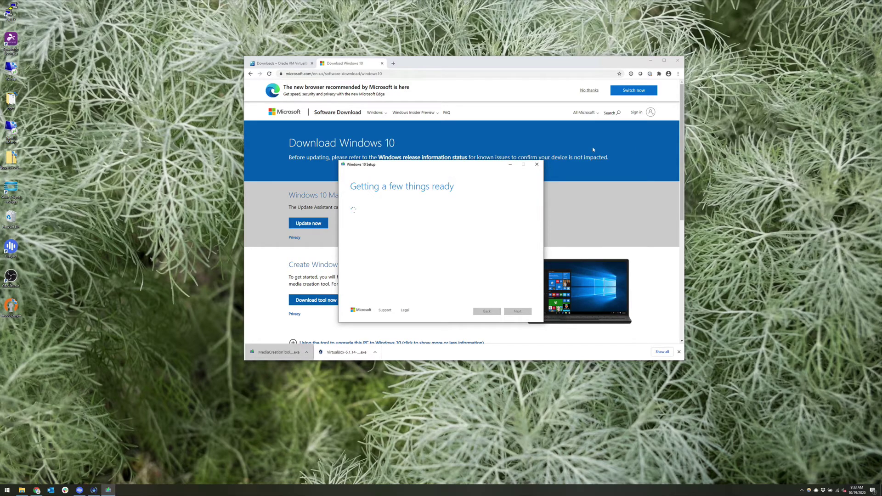
pyautogui.moveTo(424, 165); pyautogui.dragTo(734, 55)
pyautogui.moveTo(551, 69); pyautogui.dragTo(475, 57)
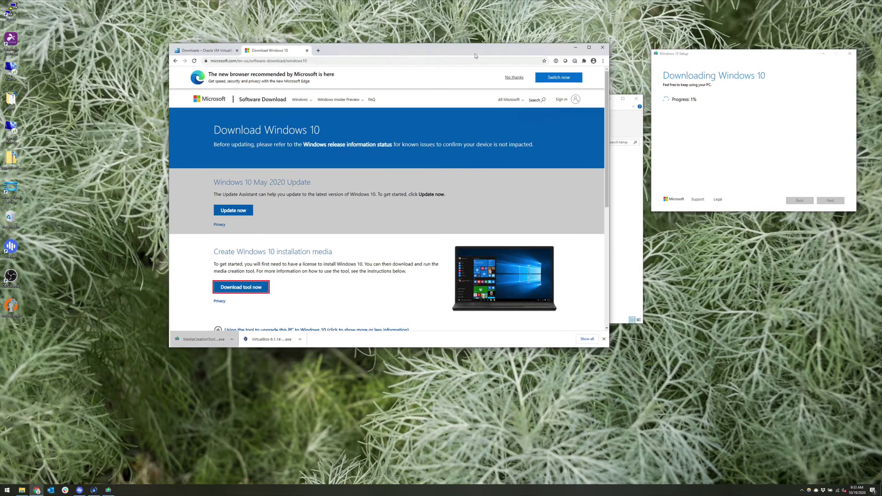
# Run the VirtualBox installer and accept the default features and shortcut options.
pyautogui.click(271, 342)
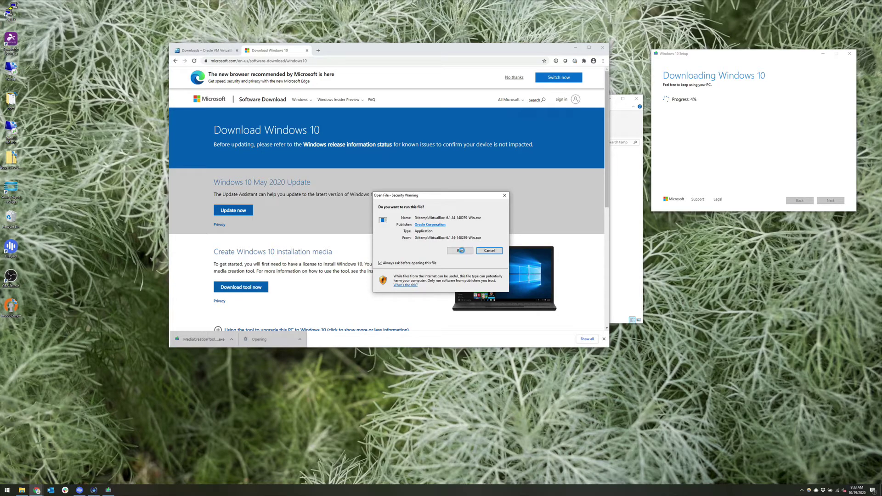
pyautogui.click(460, 251)
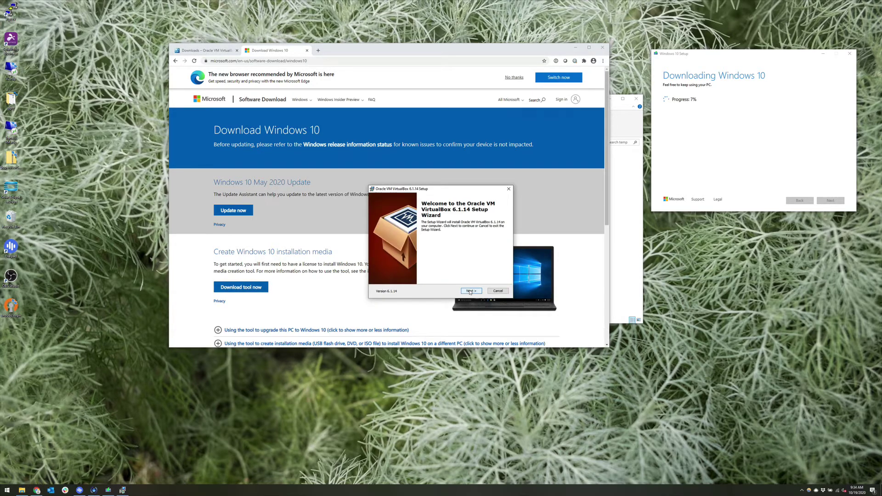
pyautogui.click(470, 291)
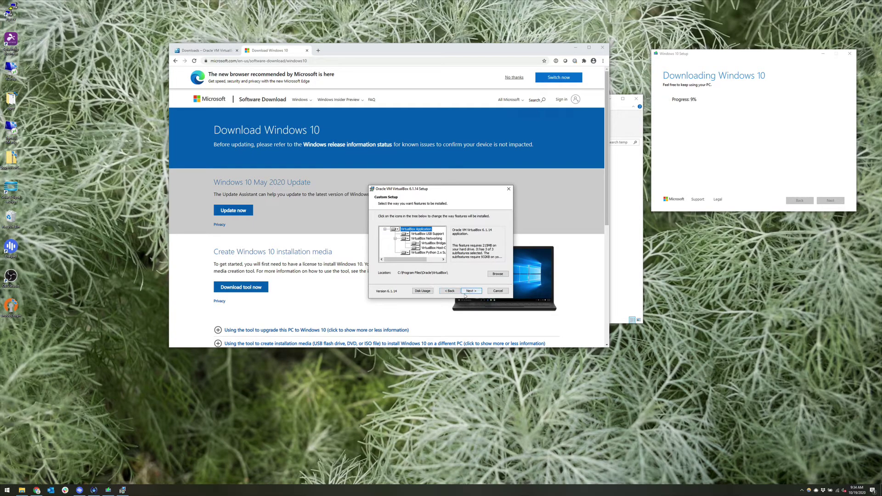
pyautogui.click(472, 291)
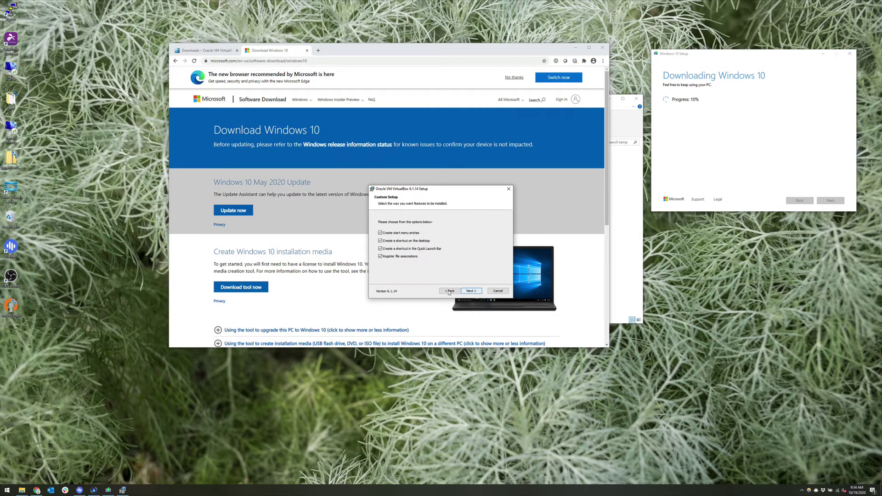
pyautogui.click(470, 291)
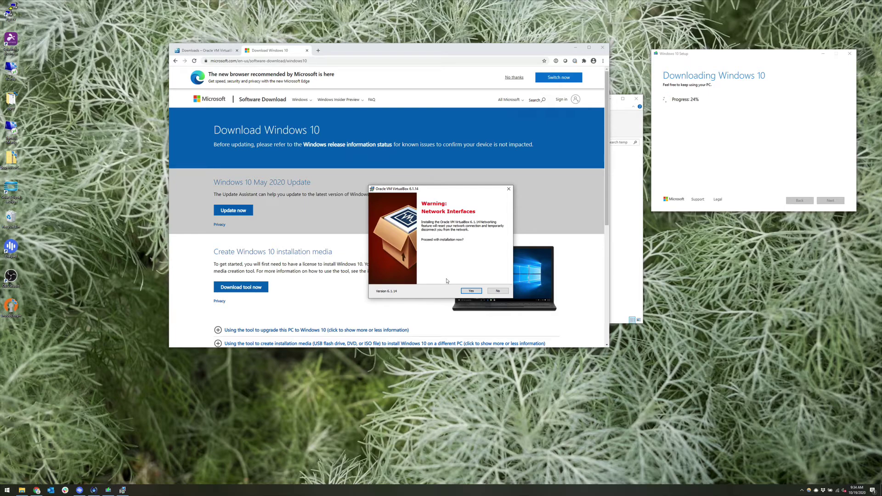
# Accept the network warning, install VirtualBox, and finish setup without launching it.
pyautogui.click(468, 290)
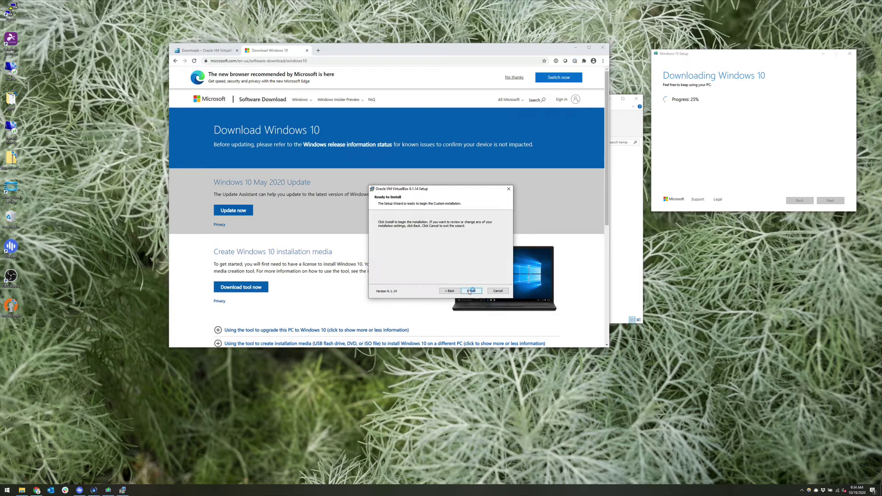
pyautogui.click(469, 291)
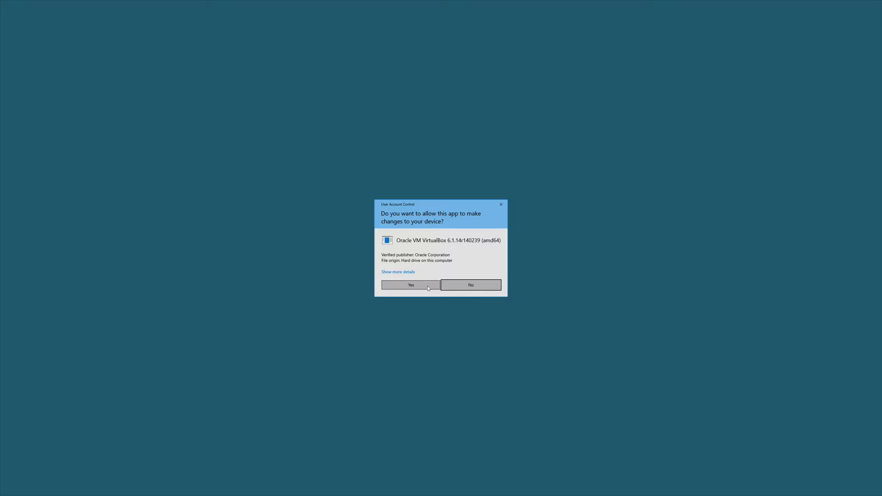
pyautogui.click(428, 288)
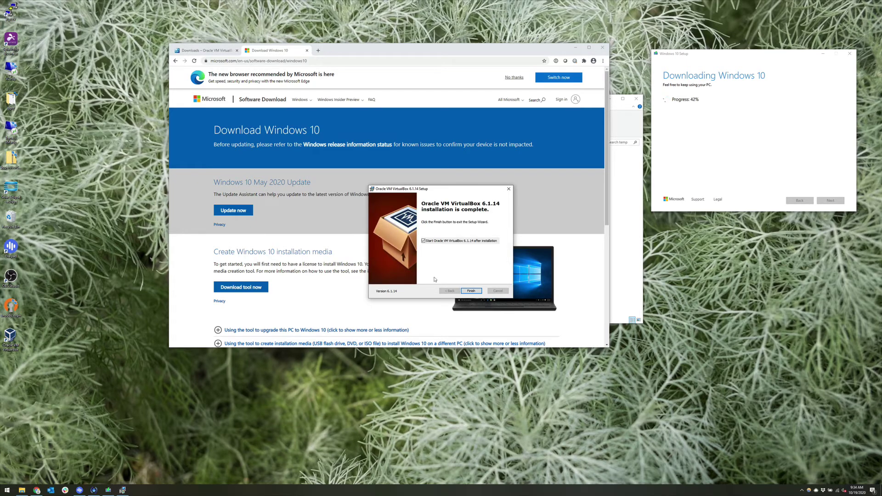
pyautogui.click(445, 242)
pyautogui.click(471, 291)
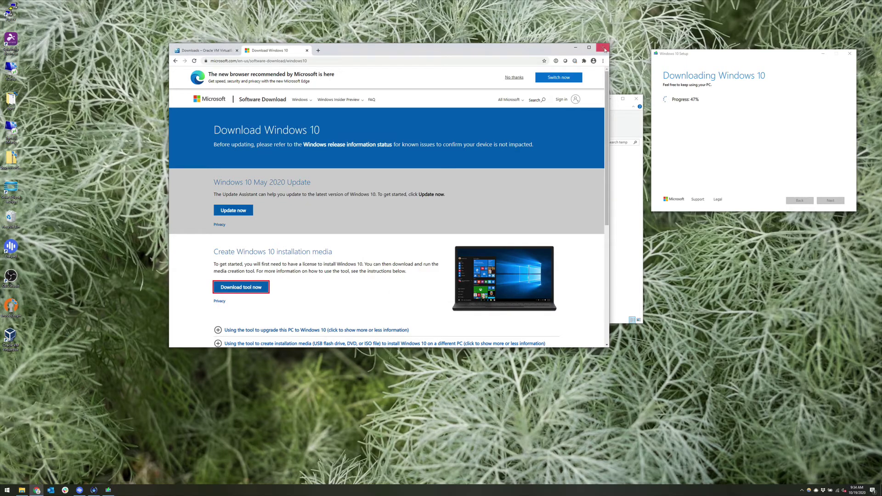
# Close Chrome, File Explorer and Apple Software Update, then finish setup once Windows10.iso completes.
pyautogui.click(605, 49)
pyautogui.click(636, 98)
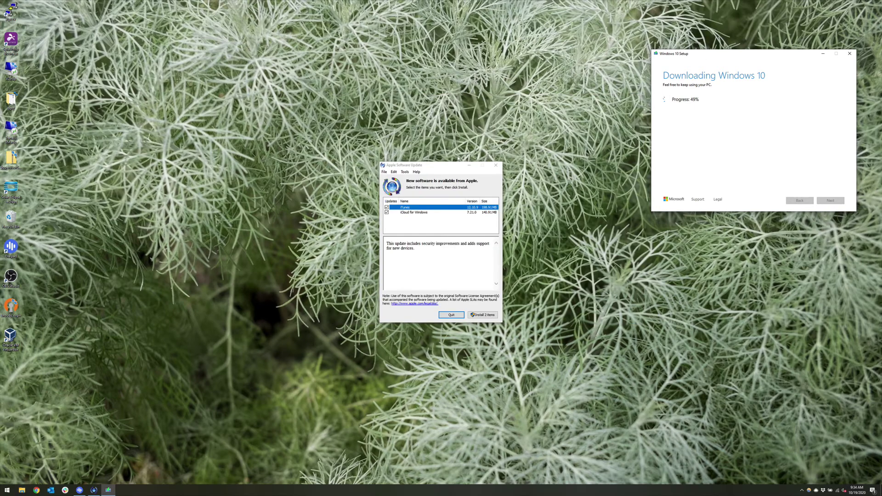
pyautogui.click(496, 165)
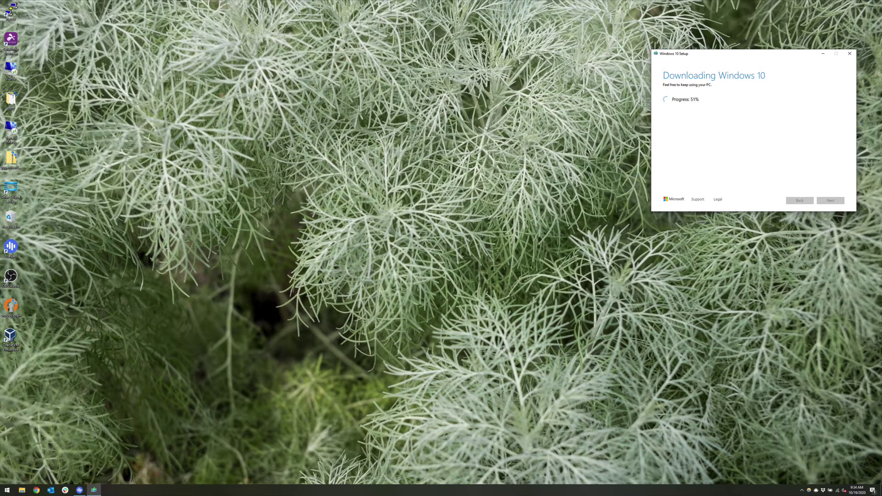
pyautogui.moveTo(729, 56); pyautogui.dragTo(427, 136)
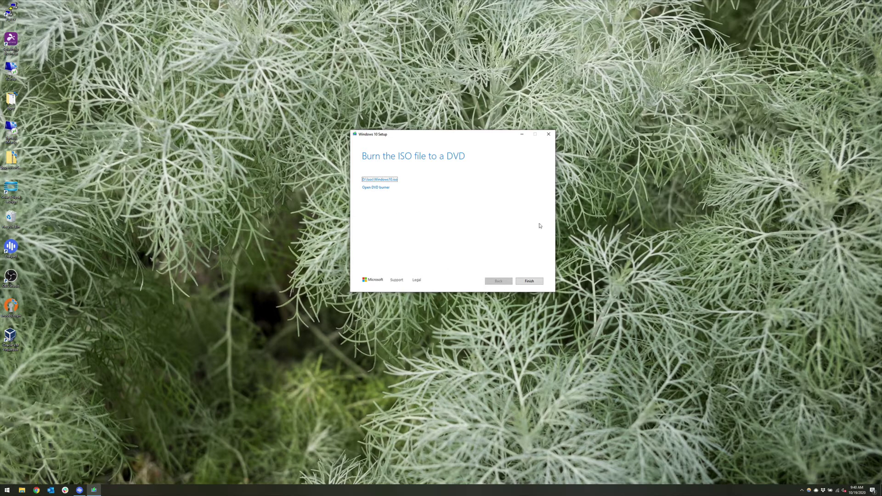
pyautogui.click(538, 280)
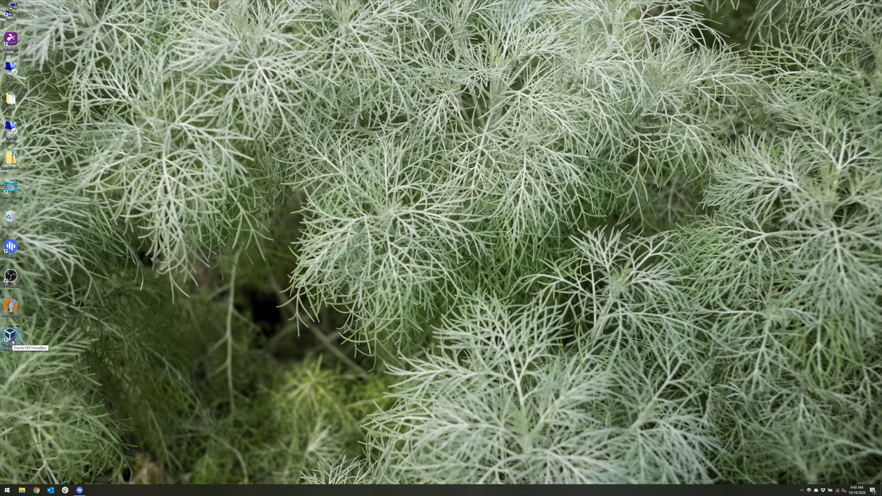
# Start Oracle VM VirtualBox from its desktop shortcut.
pyautogui.doubleClick(11, 339)
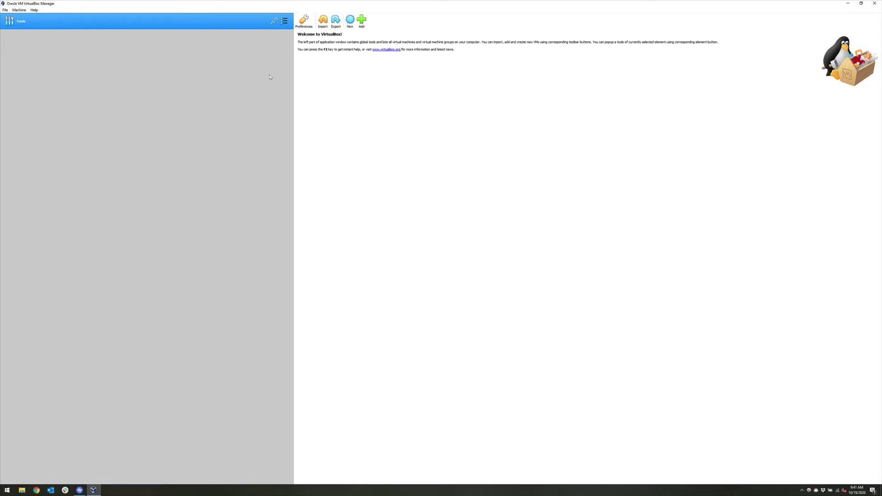
# Begin a new virtual machine named Demo, keeping the default machine folder.
pyautogui.click(350, 21)
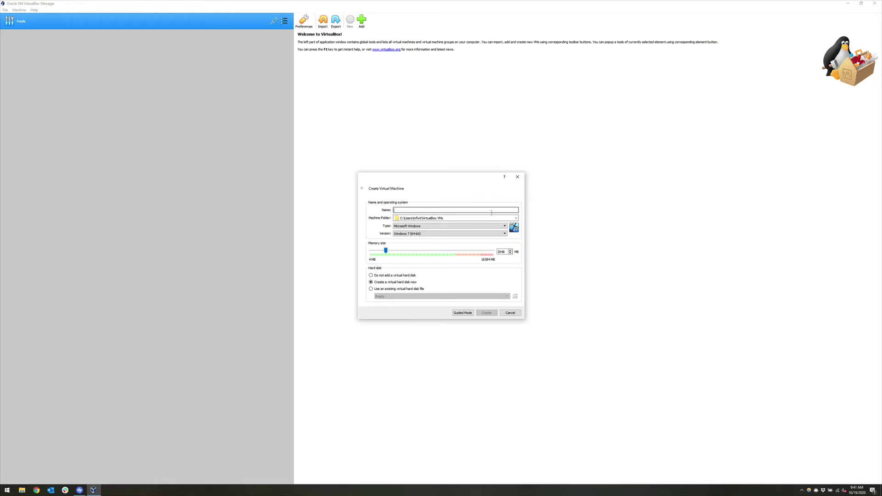
pyautogui.write('Demo')
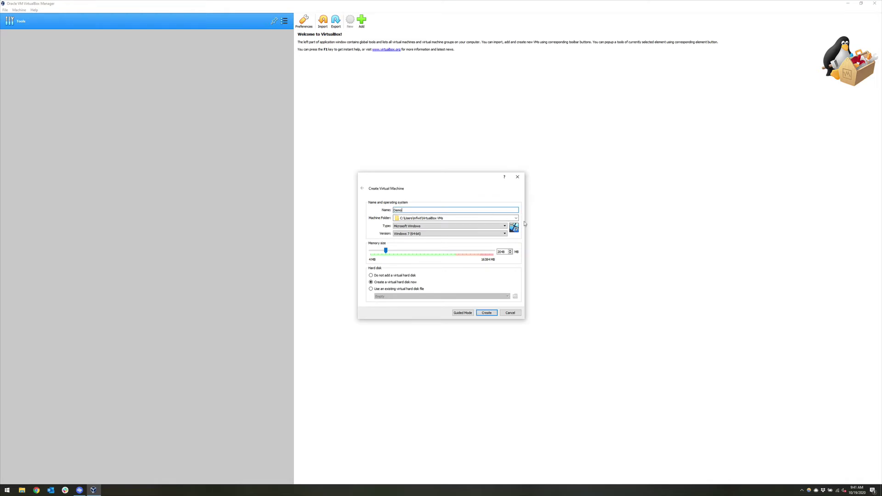
pyautogui.click(516, 218)
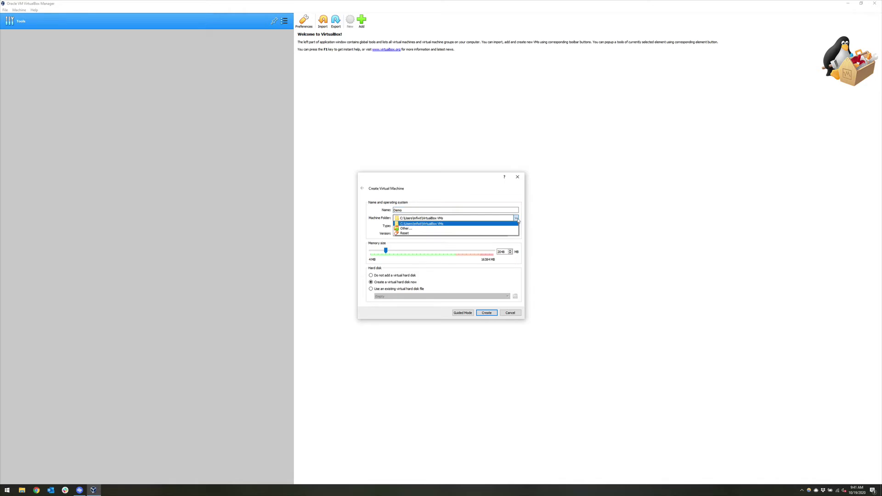
pyautogui.click(451, 228)
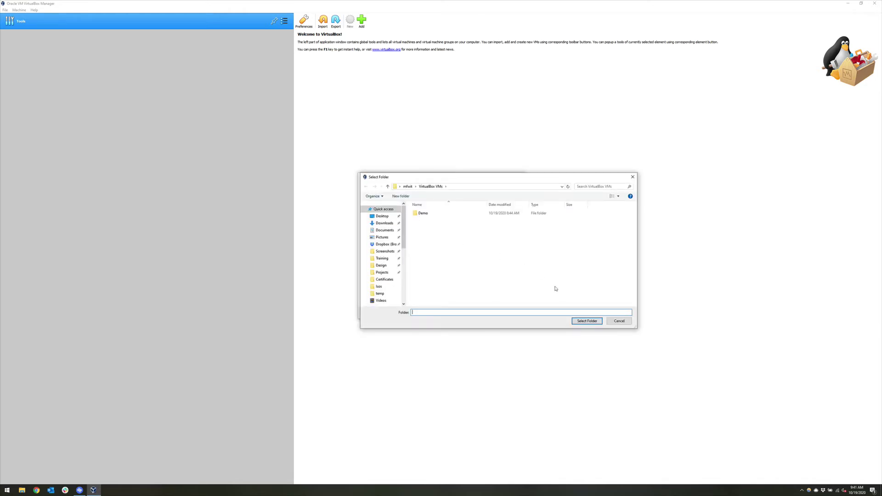
pyautogui.click(619, 321)
# Rename the machine to VMDemo and set its version to Windows 10 (64-bit).
pyautogui.click(420, 209)
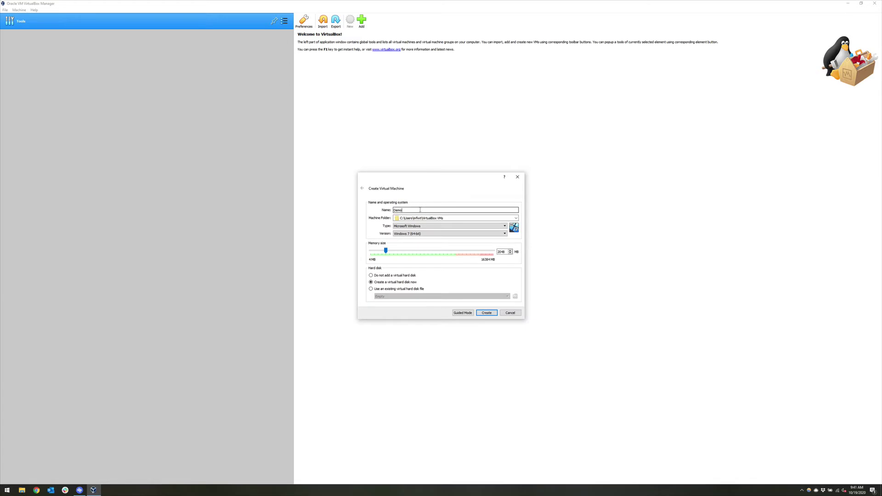
pyautogui.doubleClick(420, 210)
pyautogui.write('VM')
pyautogui.click(421, 234)
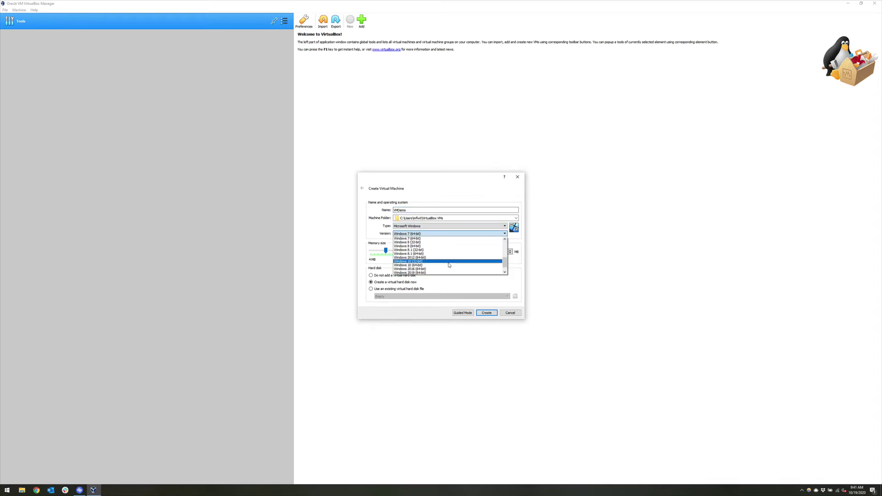
pyautogui.click(442, 268)
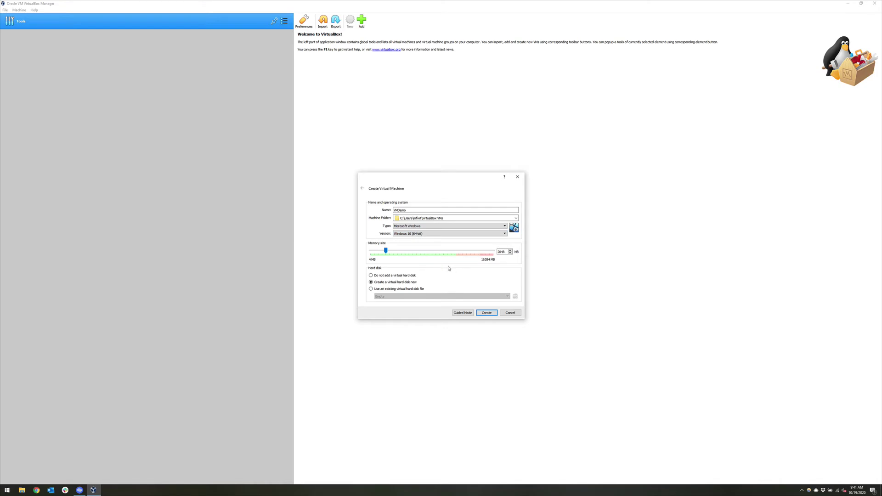
pyautogui.click(482, 226)
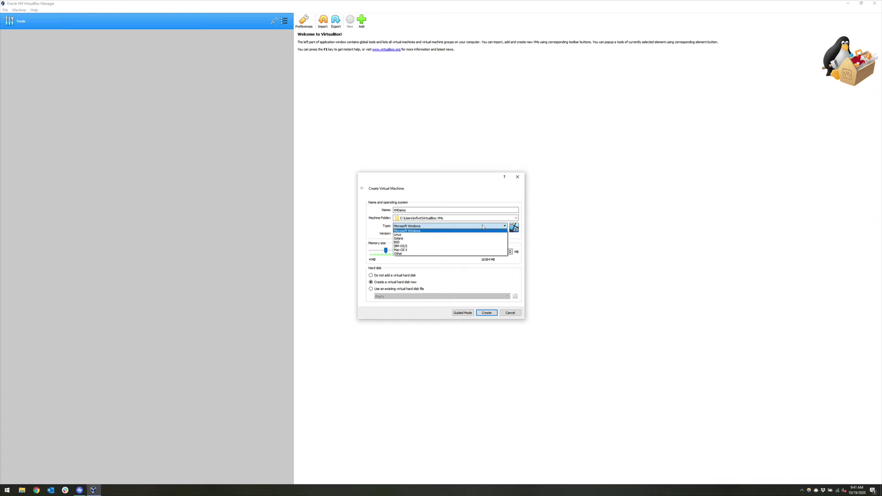
# Keep type Microsoft Windows, change memory from 2048 to 4096 MB, and create the machine.
pyautogui.click(482, 226)
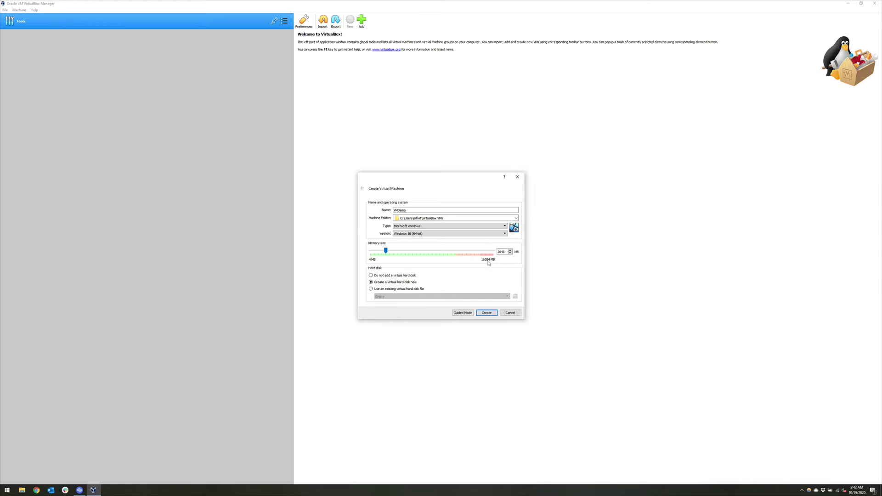
pyautogui.doubleClick(501, 252)
pyautogui.write('4096')
pyautogui.click(486, 313)
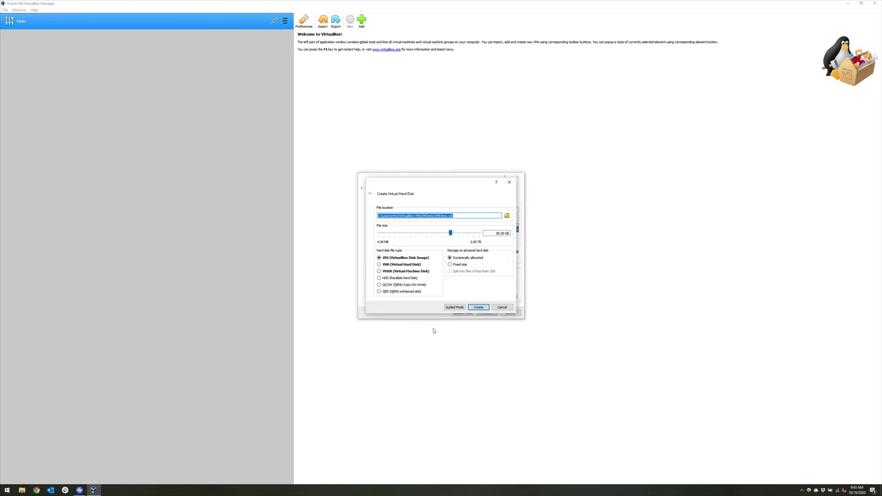
# Create the 50.00 GB dynamically allocated VDI disk for VMDemo.
pyautogui.click(473, 307)
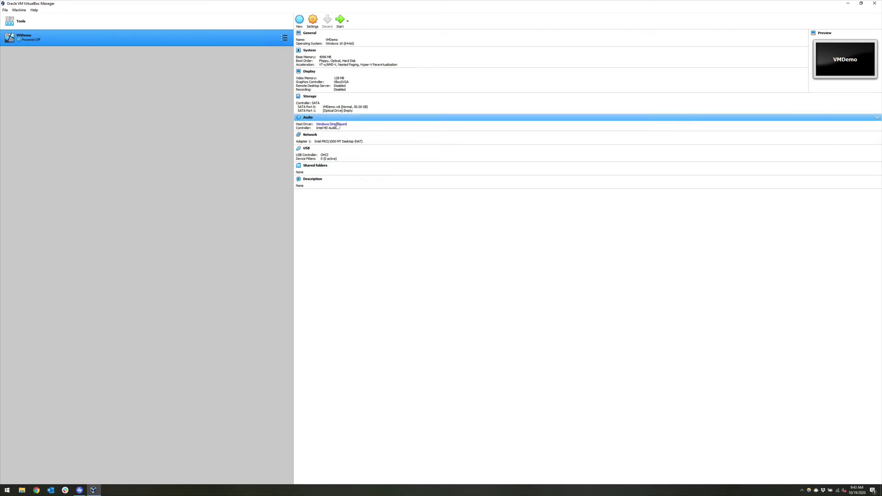
# In VMDemo's Storage settings, load Windows10.iso into the empty optical drive.
pyautogui.click(313, 20)
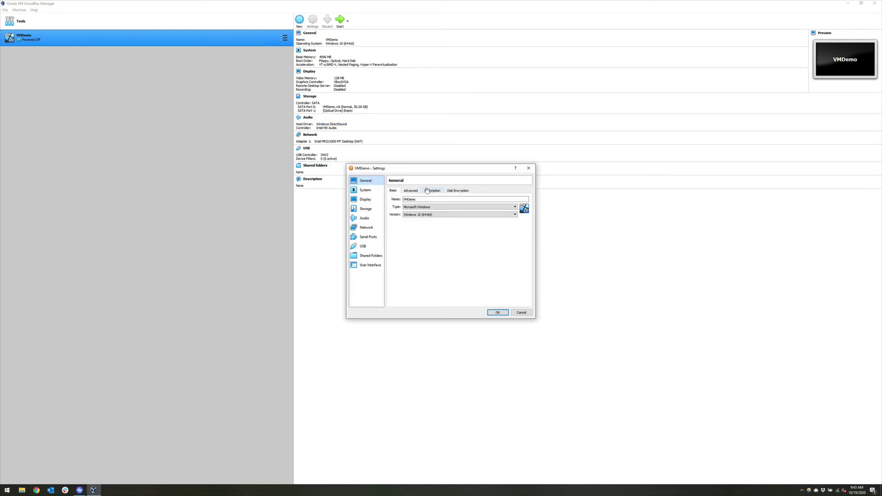
pyautogui.moveTo(417, 169); pyautogui.dragTo(452, 167)
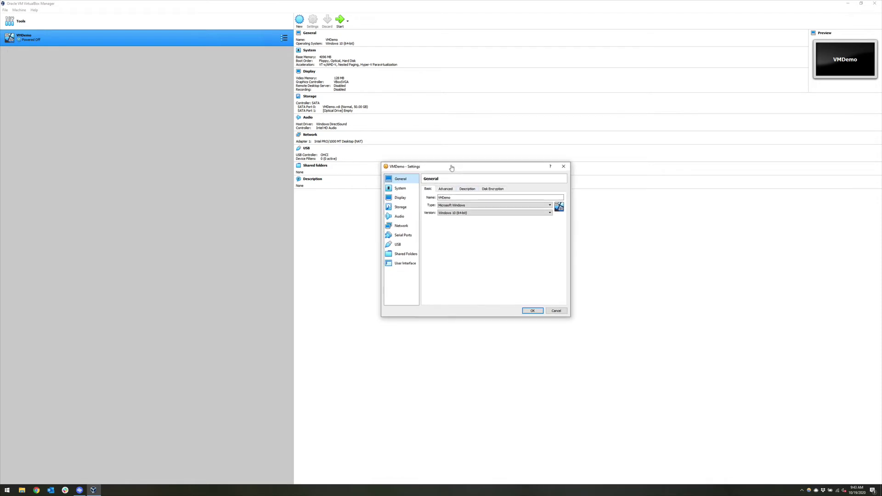
pyautogui.click(400, 207)
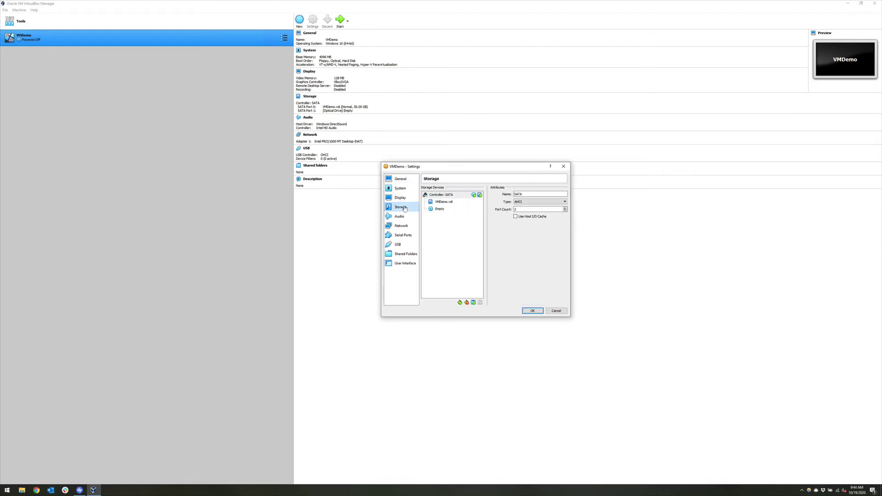
pyautogui.click(437, 210)
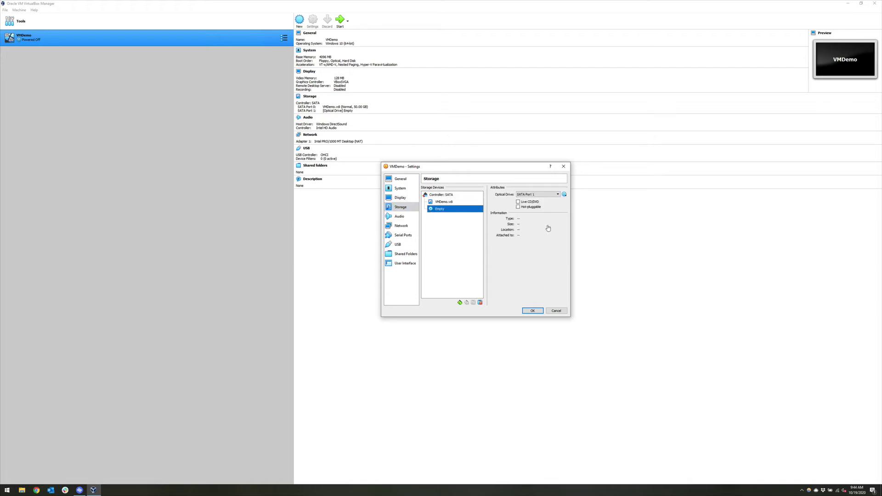
pyautogui.click(565, 195)
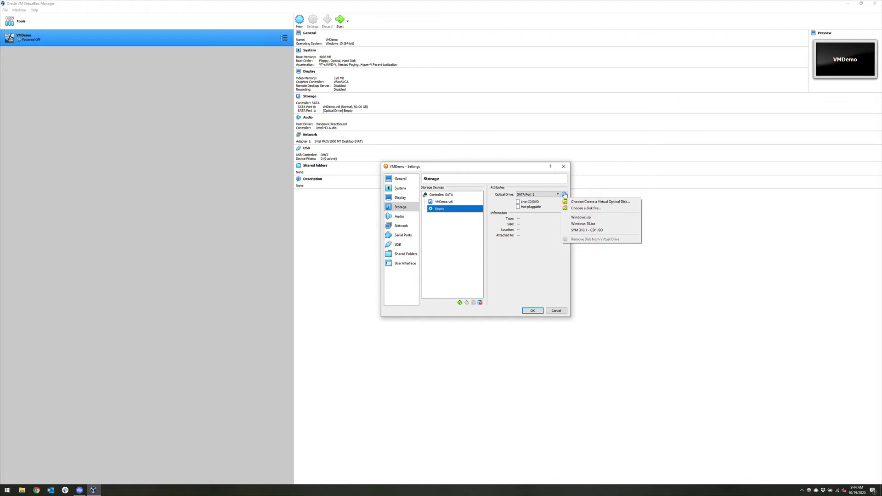
pyautogui.click(583, 209)
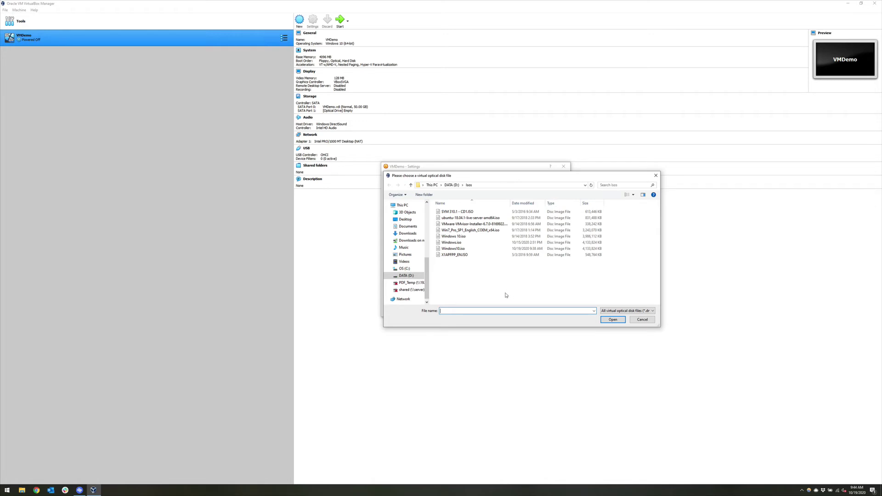
pyautogui.click(459, 249)
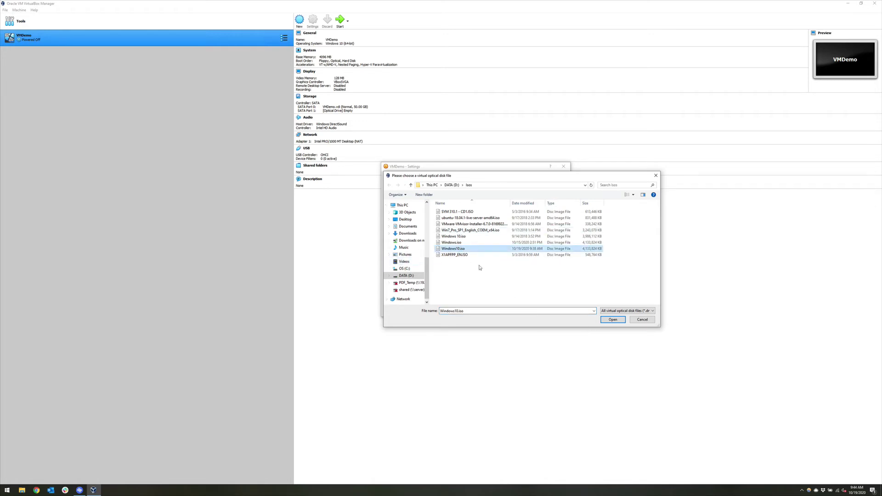
pyautogui.click(466, 251)
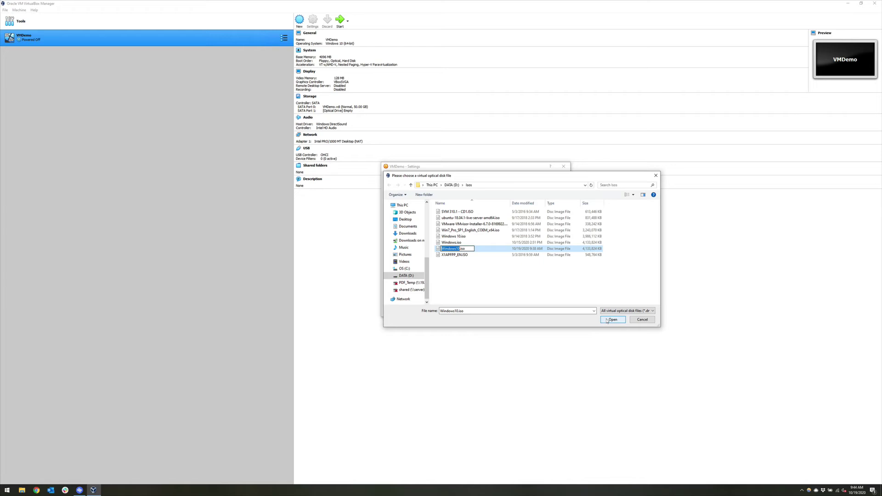
pyautogui.click(606, 321)
pyautogui.click(607, 321)
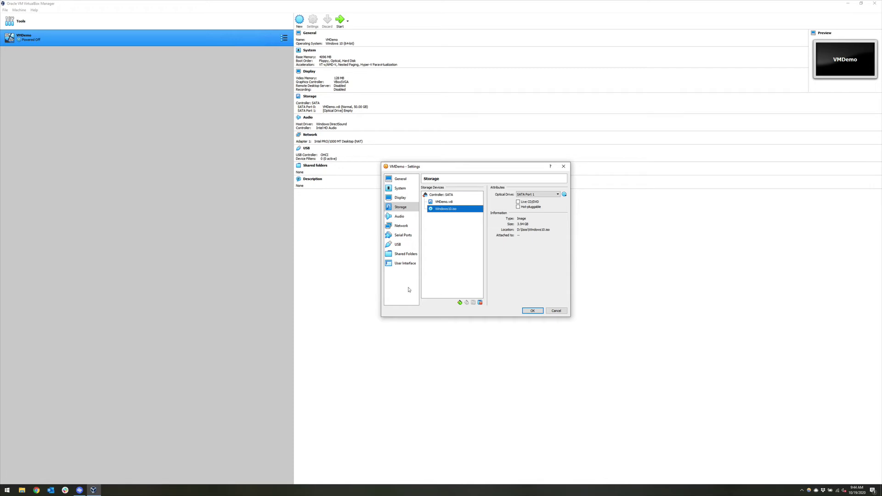
pyautogui.click(400, 226)
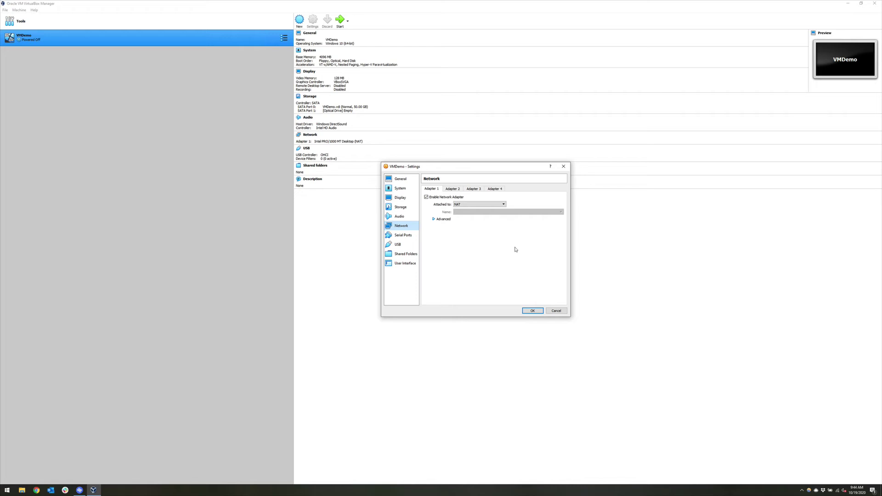
# Attach Adapter 1 as Bridged Adapter using the Intel(R) Dual Band Wireless-AC 8260 card.
pyautogui.click(491, 204)
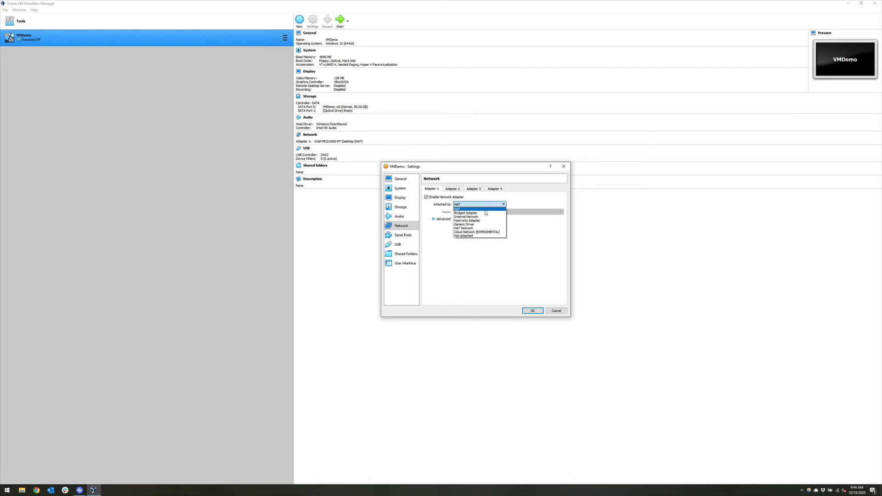
pyautogui.click(484, 213)
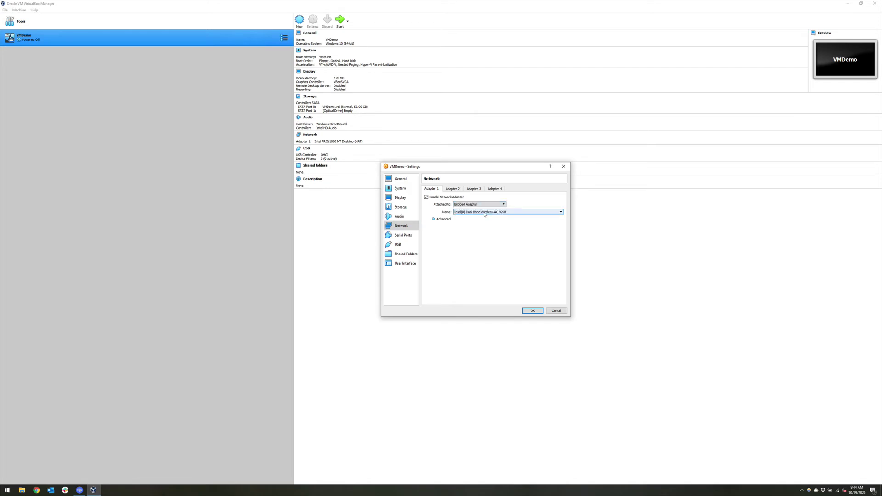
pyautogui.click(485, 213)
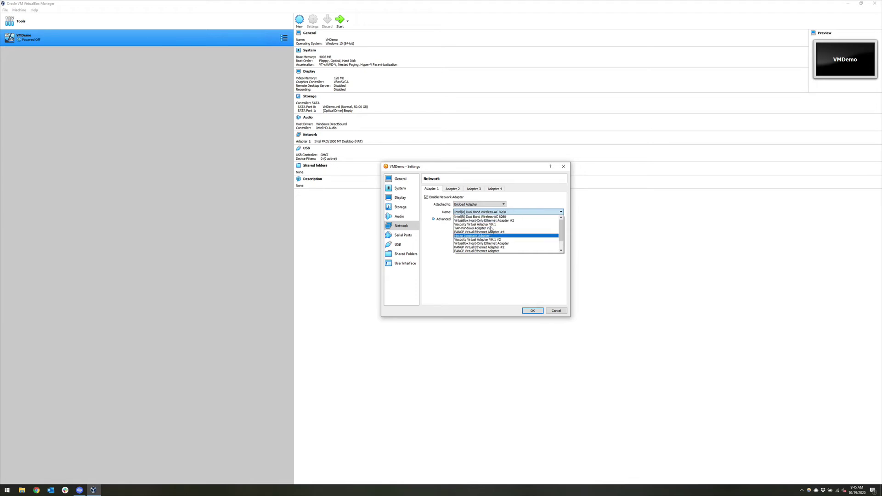
pyautogui.click(487, 217)
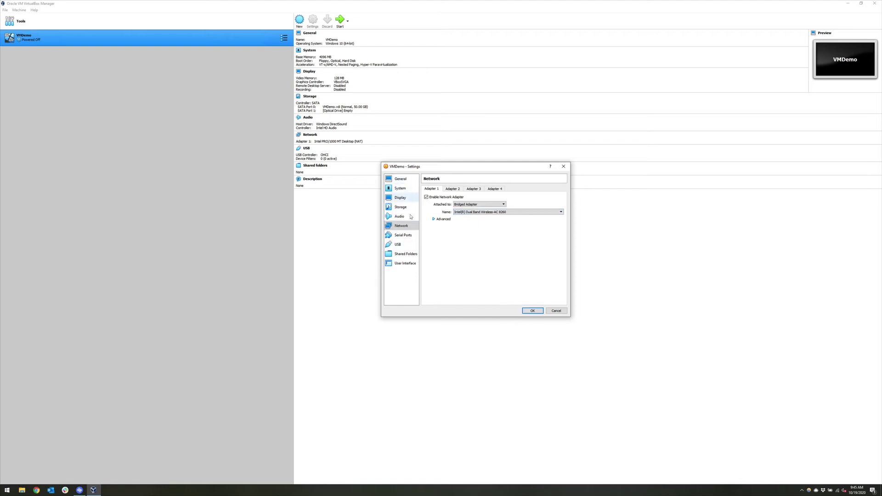
# Raise VMDemo's processor count from 1 to 2 in System > Processor settings.
pyautogui.click(400, 188)
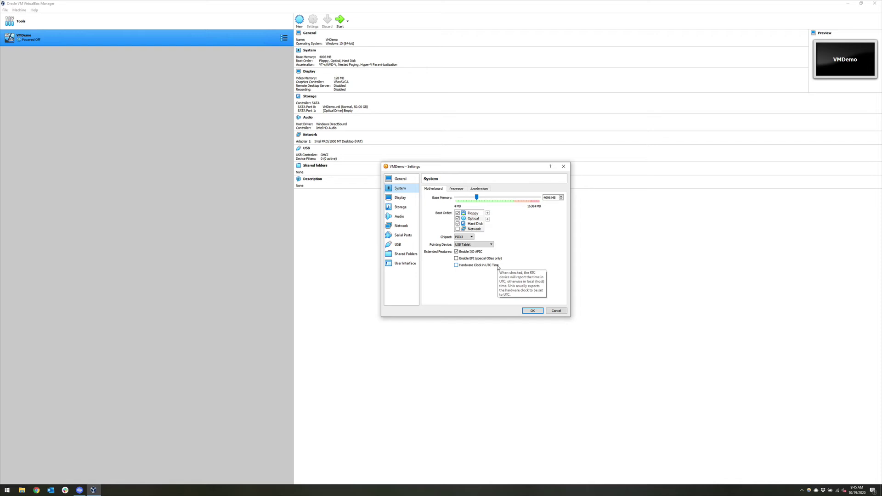
pyautogui.click(455, 190)
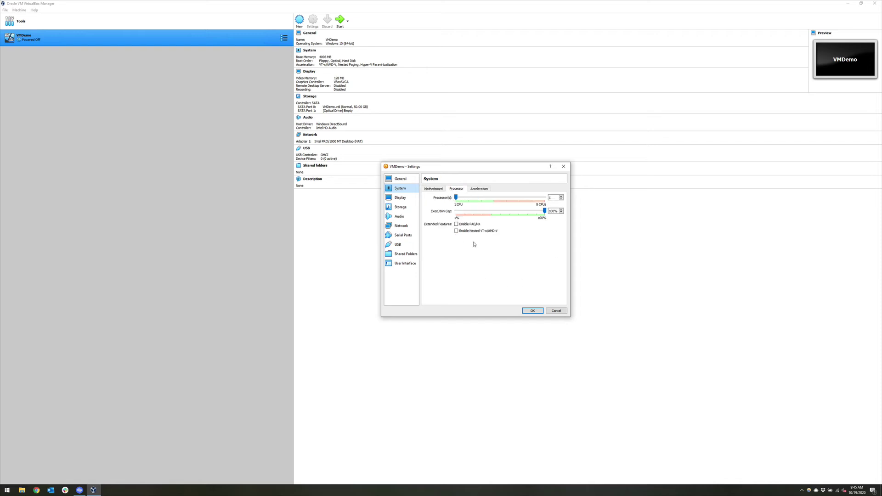
pyautogui.moveTo(456, 198); pyautogui.dragTo(468, 198)
# Save VMDemo's changed settings and power the machine on with Start.
pyautogui.click(532, 311)
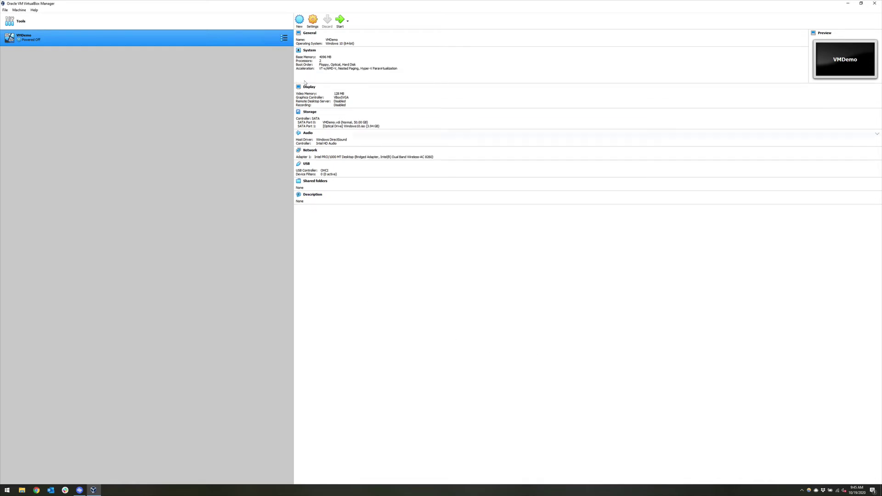
pyautogui.click(348, 22)
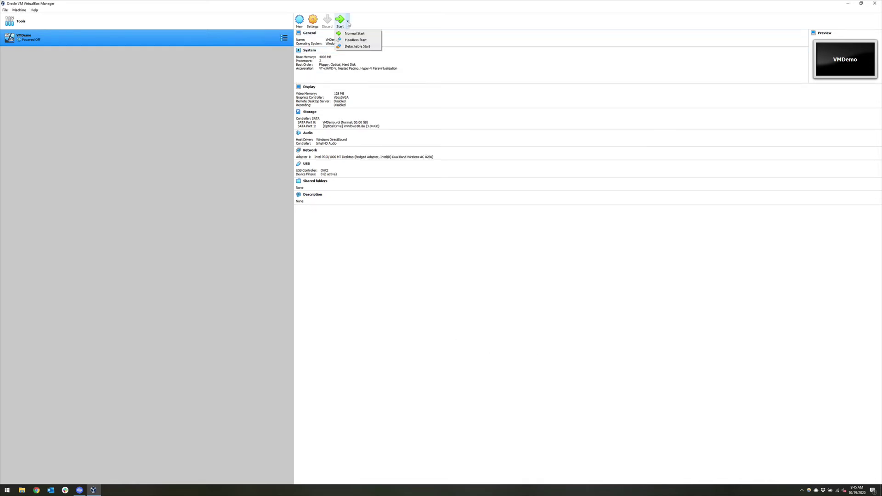
pyautogui.click(343, 24)
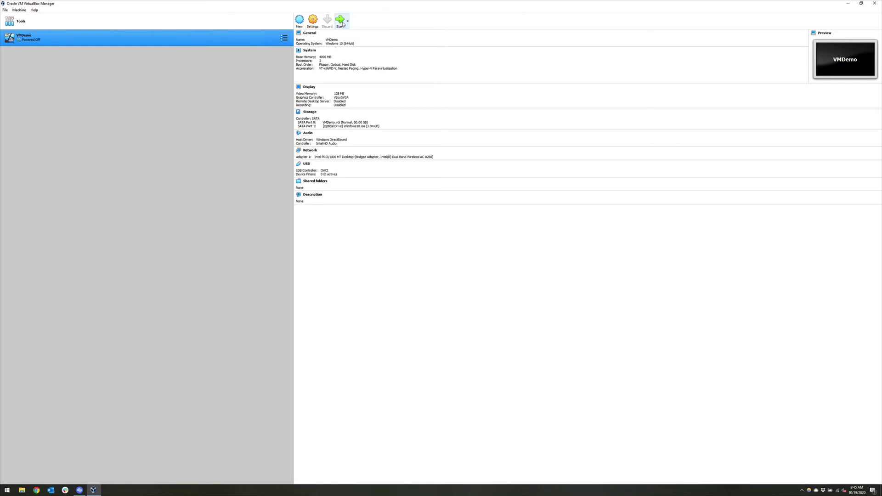
pyautogui.click(343, 24)
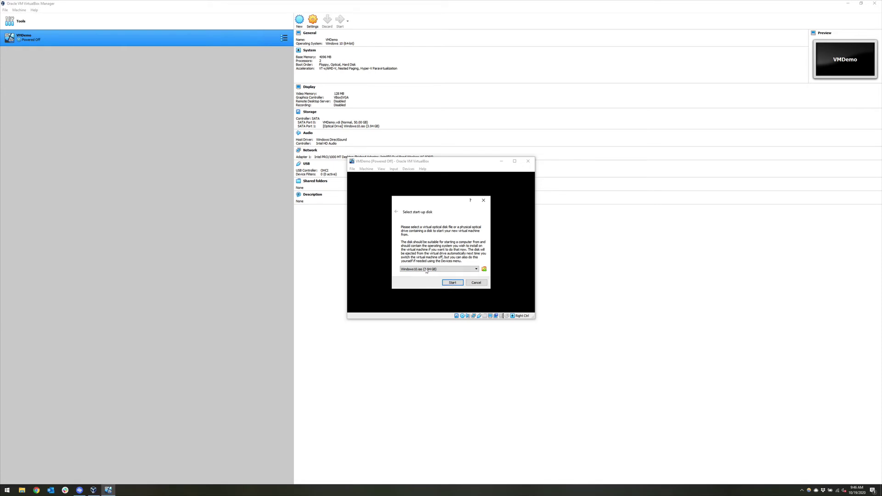
# Boot VMDemo from Windows10.iso, then enlarge the VM window and move it higher.
pyautogui.click(446, 283)
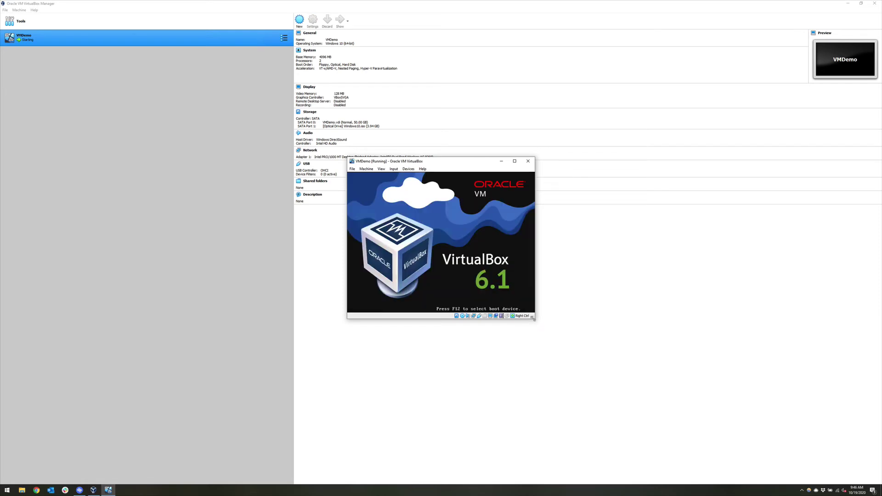
pyautogui.moveTo(534, 318); pyautogui.dragTo(730, 410)
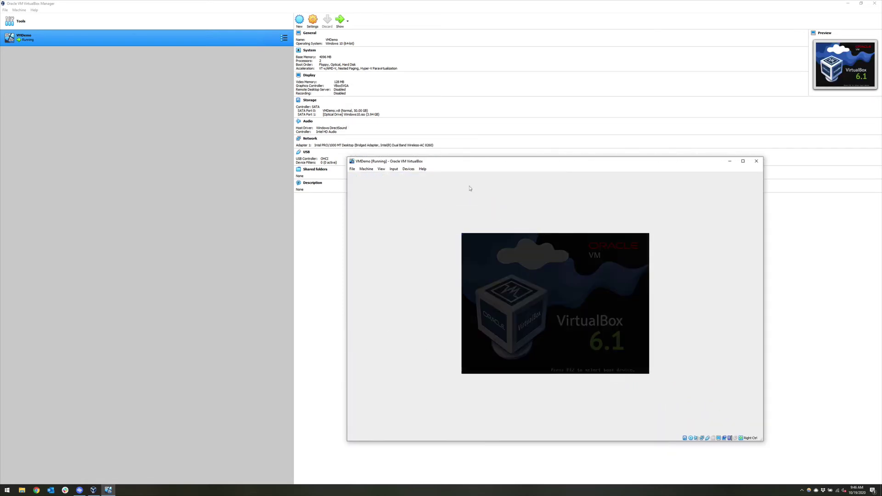
pyautogui.moveTo(456, 161); pyautogui.dragTo(459, 121)
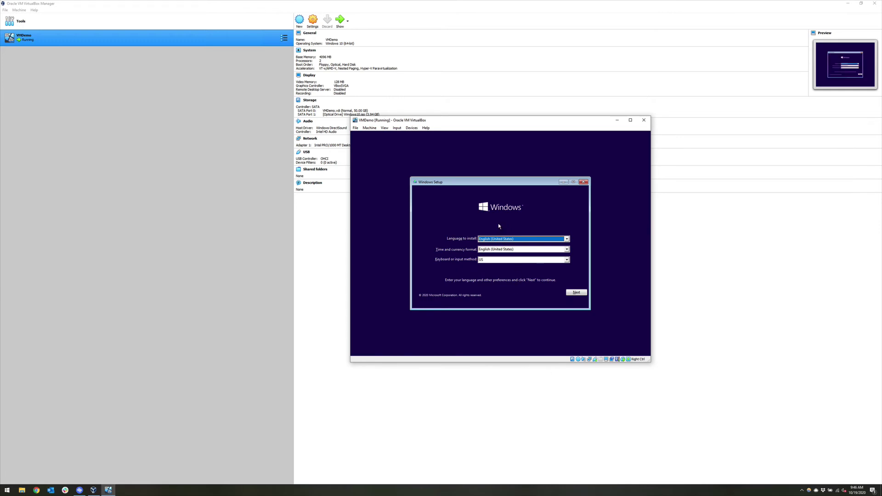
# Begin installing Windows with default language, no product key, and the Windows 10 Pro edition.
pyautogui.click(574, 293)
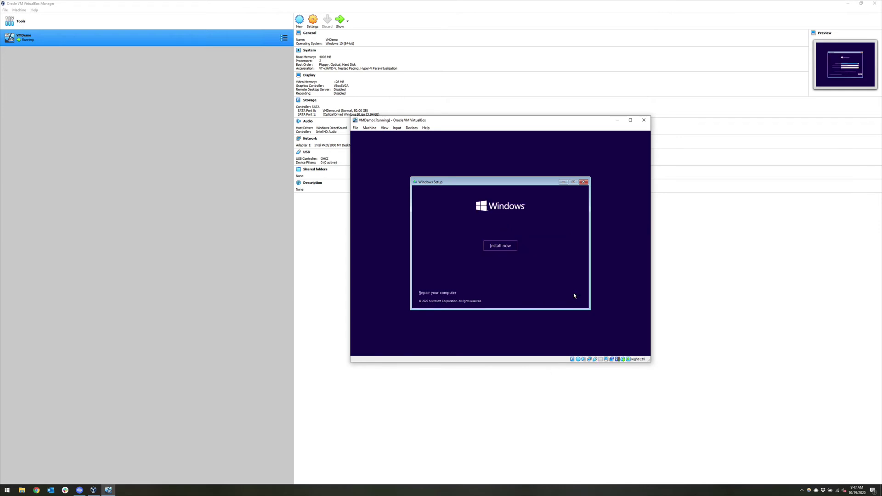
pyautogui.click(497, 248)
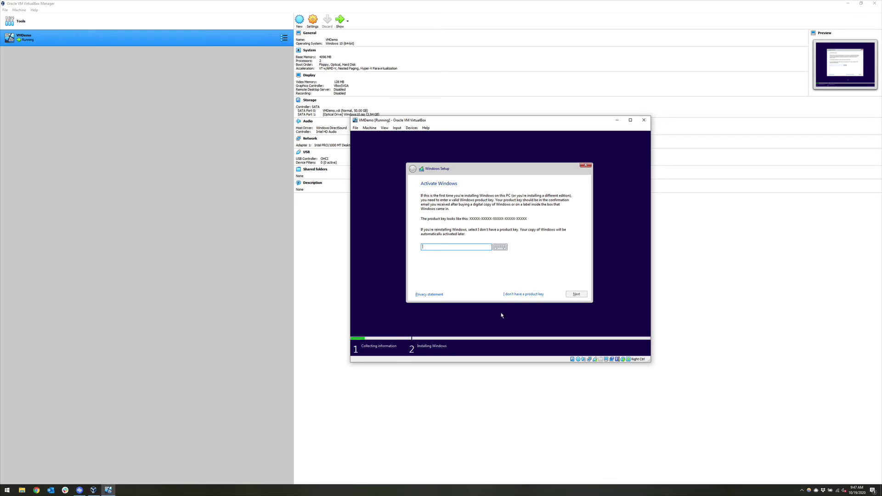
pyautogui.click(515, 295)
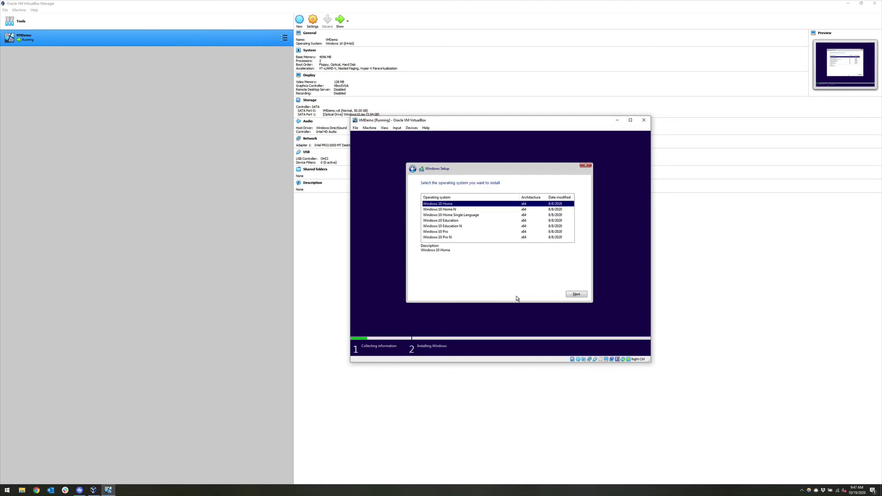
pyautogui.click(448, 233)
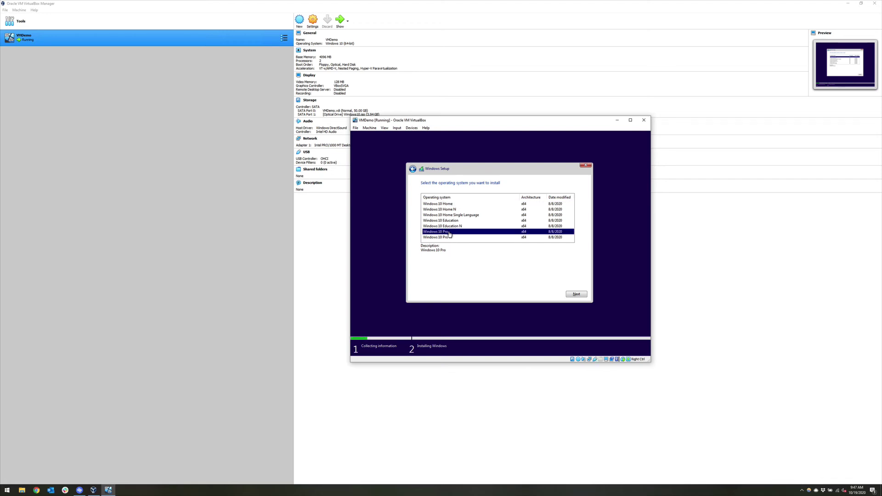
pyautogui.click(576, 295)
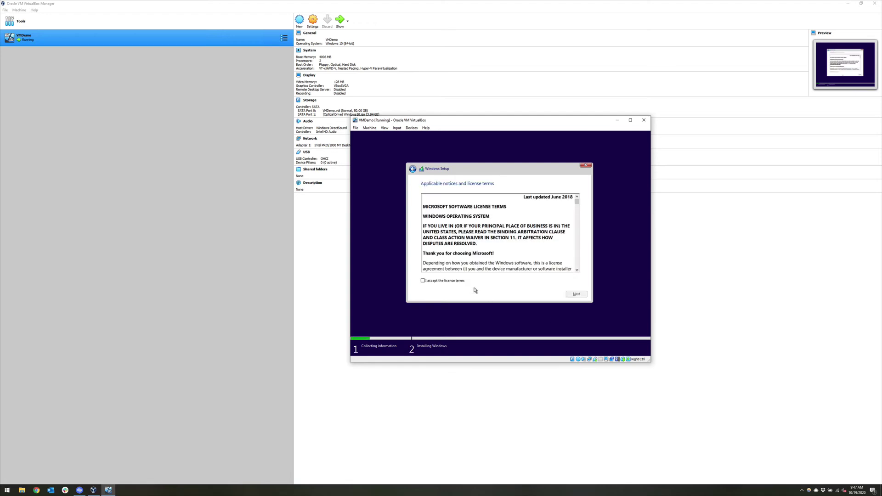
# Accept the license terms and run a Custom install onto the 50 GB unallocated drive.
pyautogui.click(453, 283)
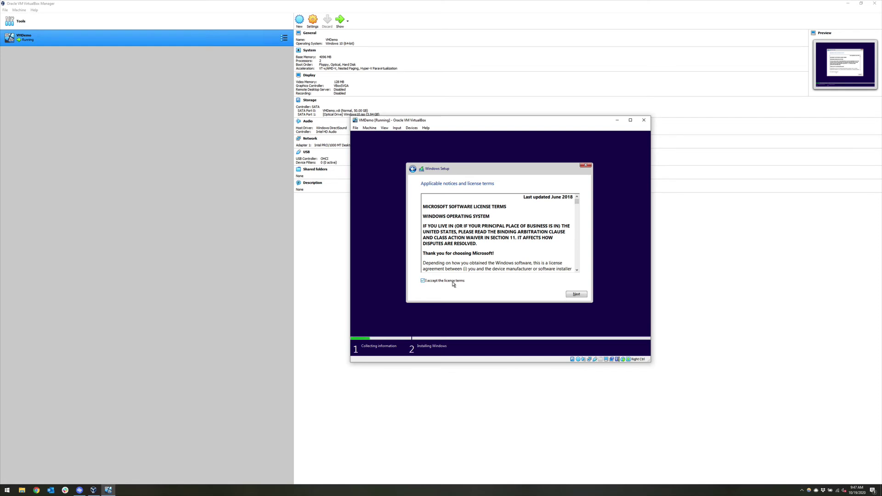
pyautogui.click(573, 294)
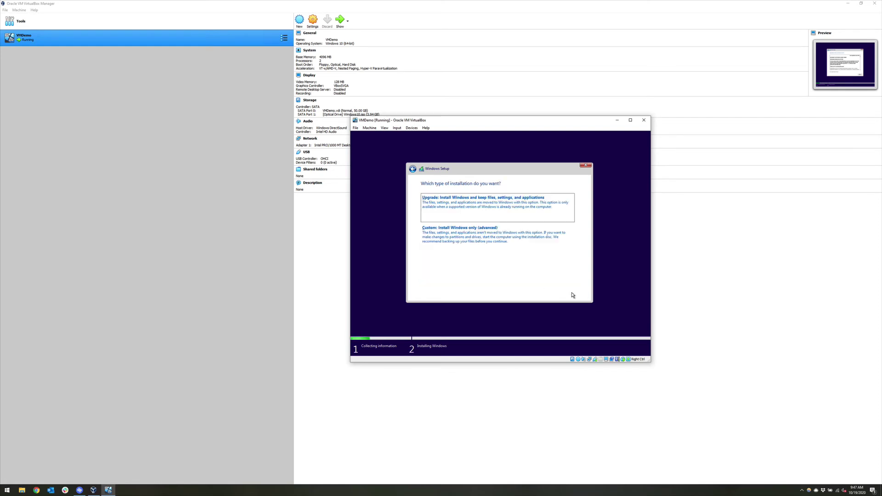
pyautogui.click(472, 234)
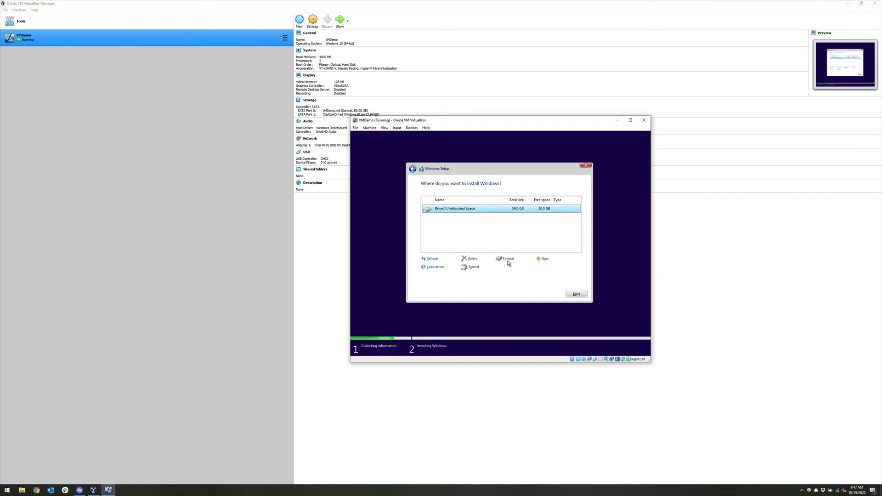
pyautogui.click(571, 295)
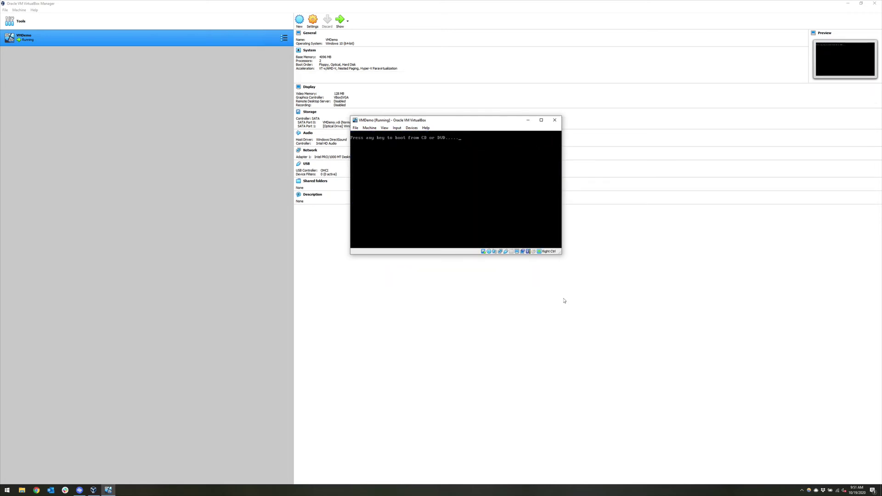
# Press Enter at the boot prompt and let Windows boot through Getting ready to the region page.
pyautogui.press('Return')
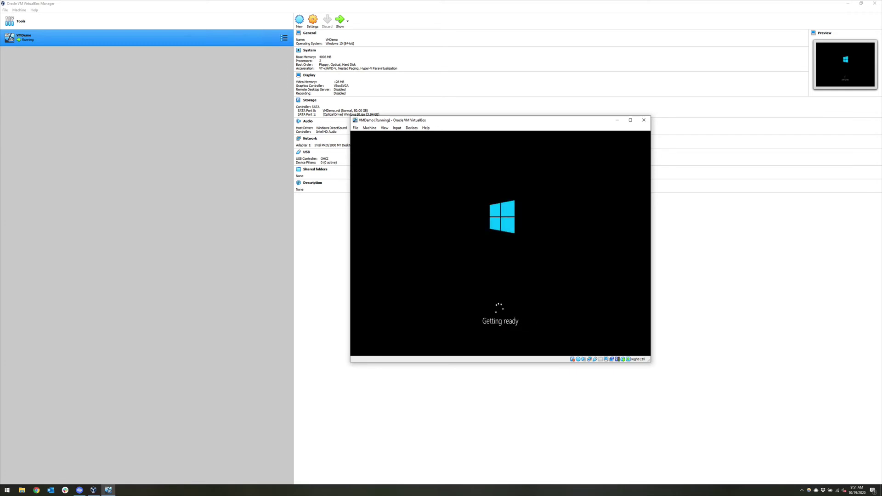
pyautogui.moveTo(650, 10)
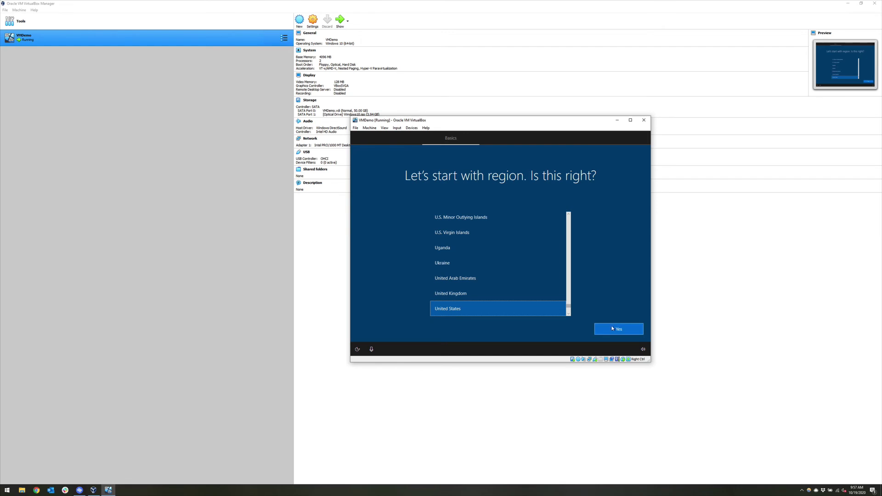
# Confirm United States region and US keyboard layout, skipping a second layout.
pyautogui.click(611, 329)
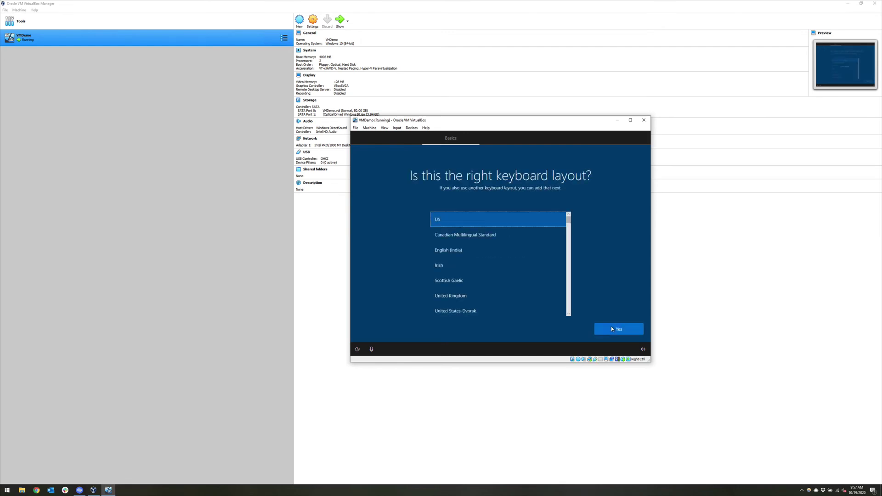
pyautogui.click(611, 329)
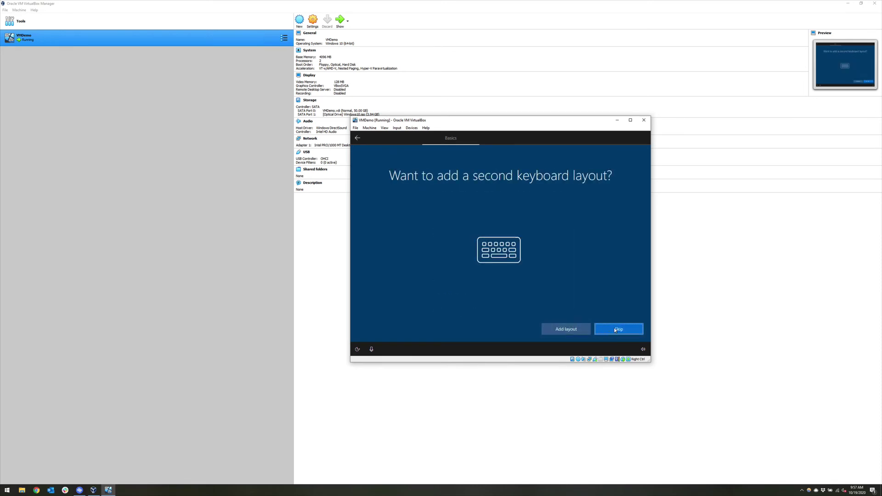
pyautogui.click(614, 329)
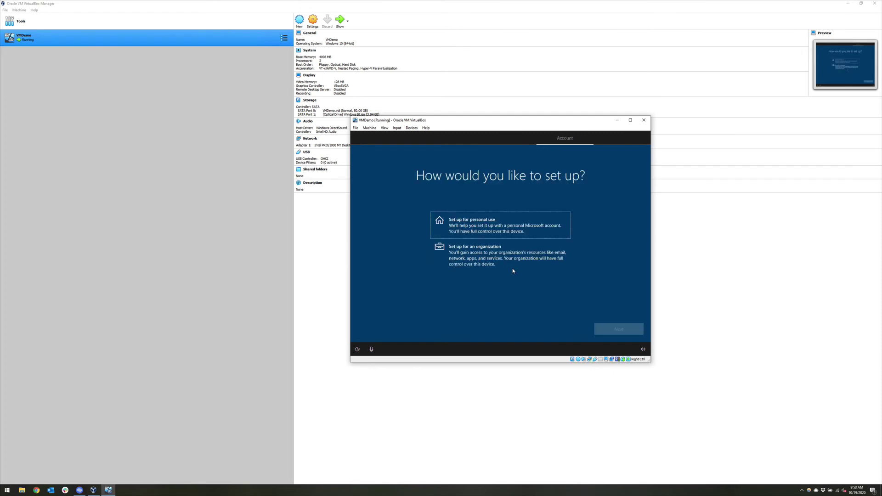
# Set up Windows for personal use with an offline, limited-experience account.
pyautogui.click(504, 230)
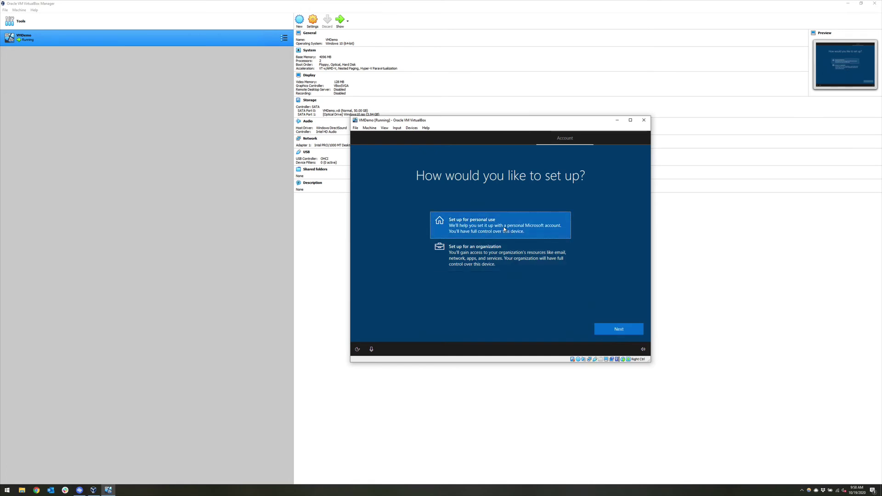
pyautogui.click(612, 331)
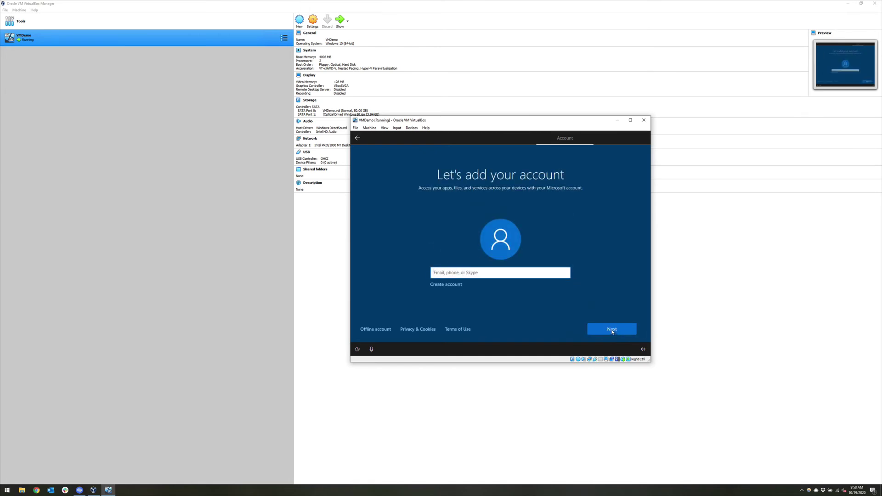
pyautogui.click(366, 332)
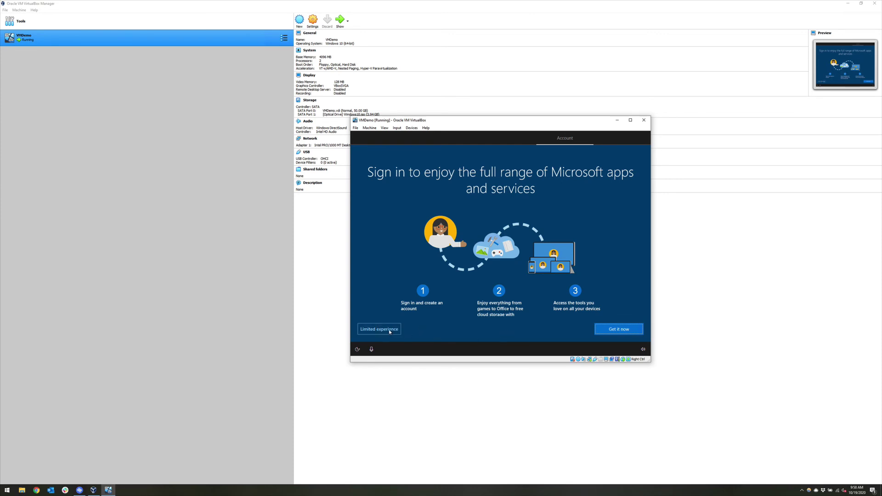
pyautogui.click(389, 329)
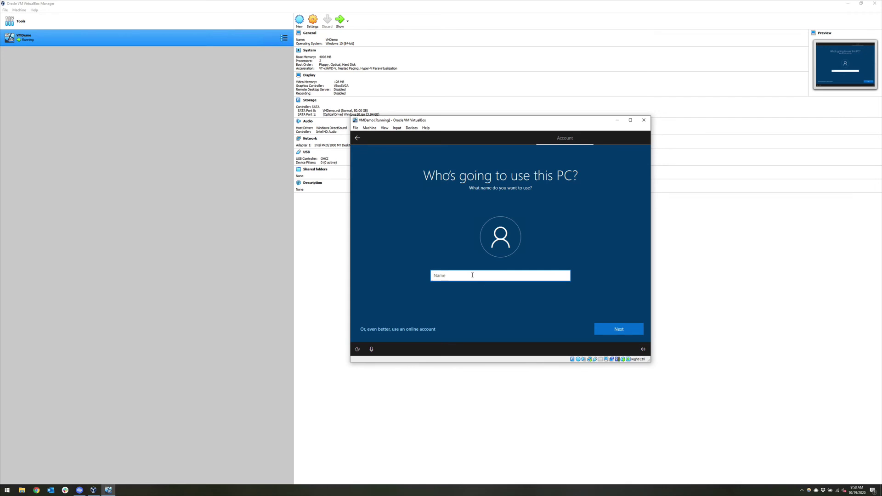
# Enter the local account name and a new account password.
pyautogui.write('mfwit')
pyautogui.click(615, 325)
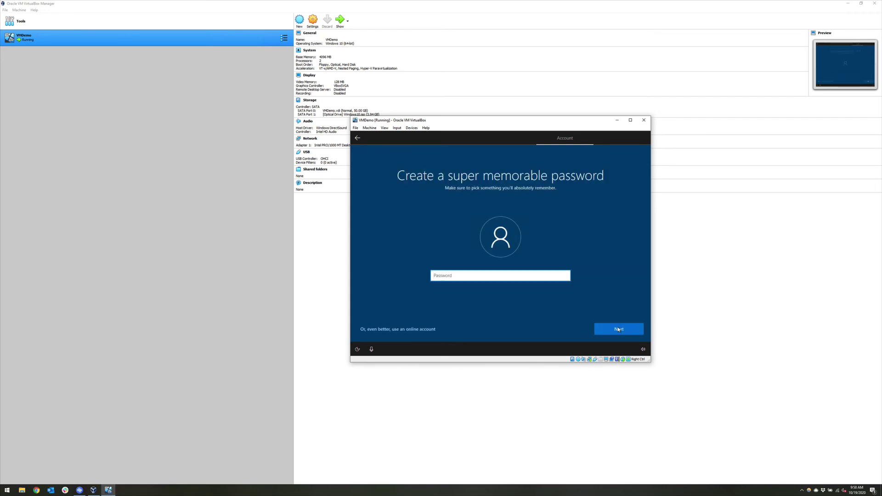
pyautogui.write('password')
pyautogui.click(618, 326)
# Confirm the account password and answer the first pet's name security question.
pyautogui.write('password')
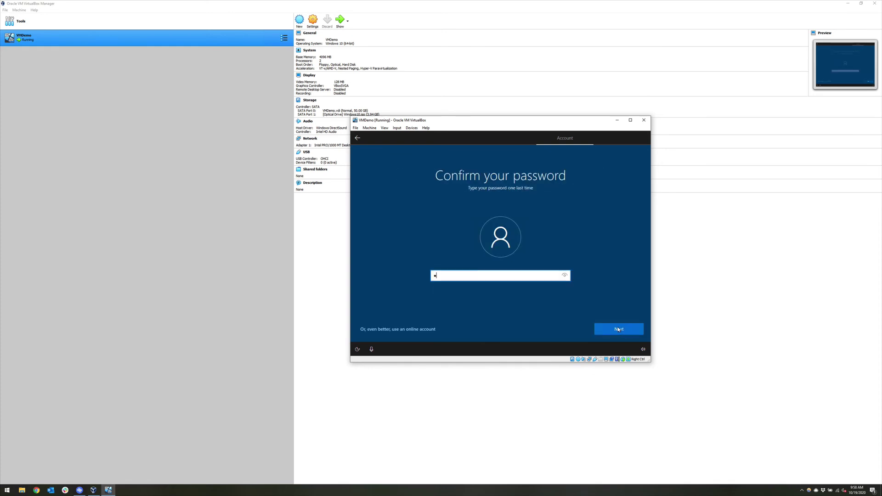
pyautogui.click(617, 328)
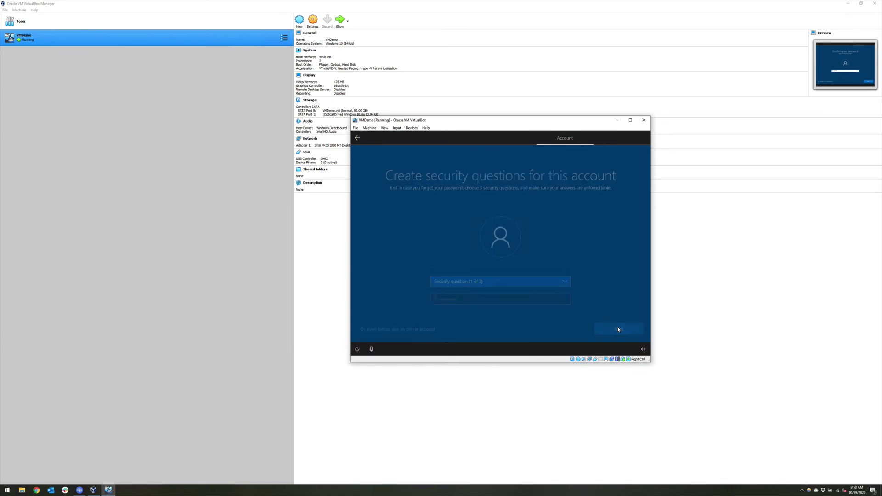
pyautogui.click(536, 285)
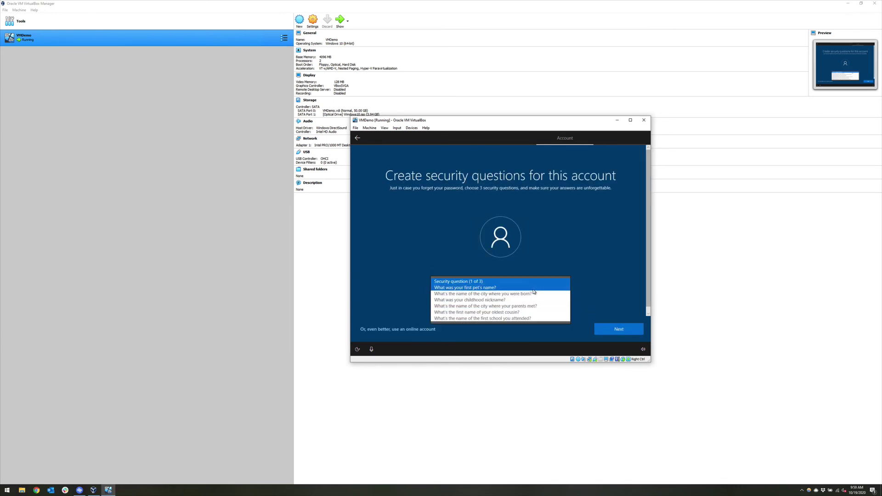
pyautogui.click(532, 289)
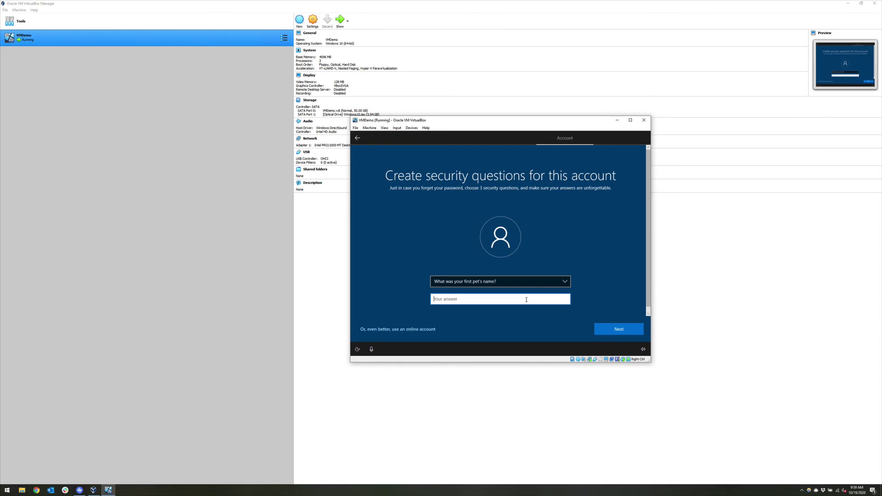
pyautogui.write('one')
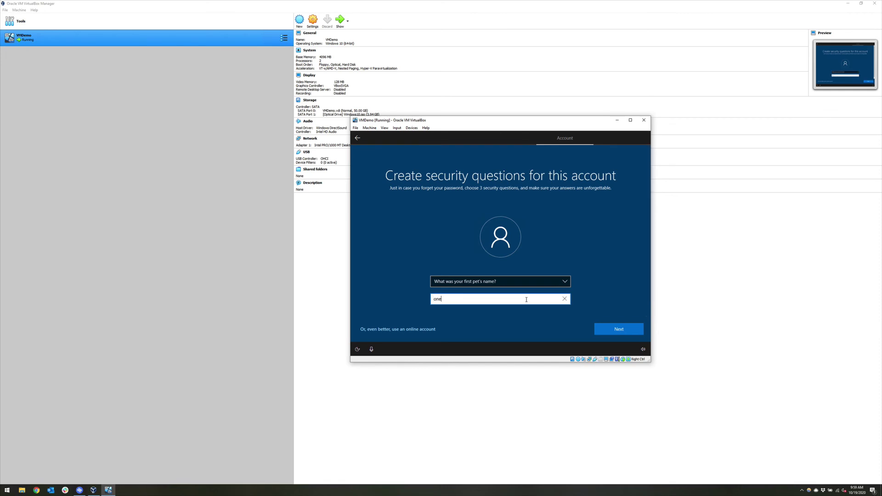
pyautogui.press('Return')
# Answer the city-of-birth and childhood nickname security questions and submit them.
pyautogui.click(522, 282)
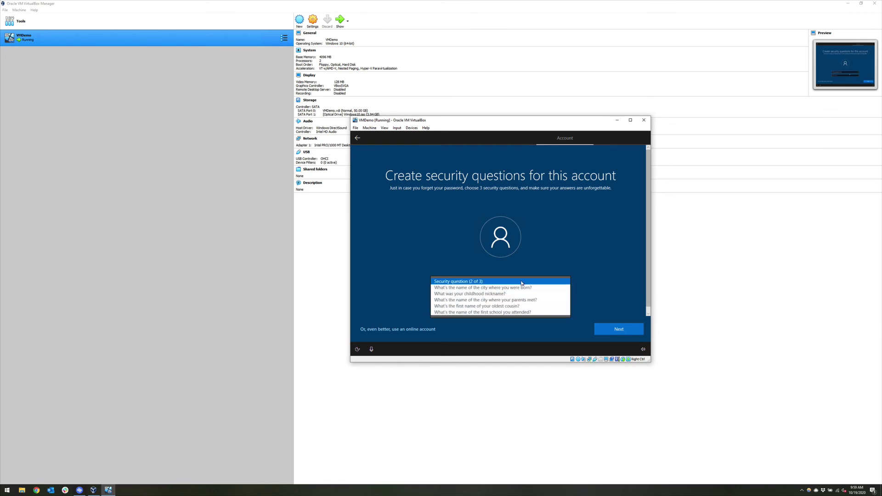
pyautogui.click(509, 298)
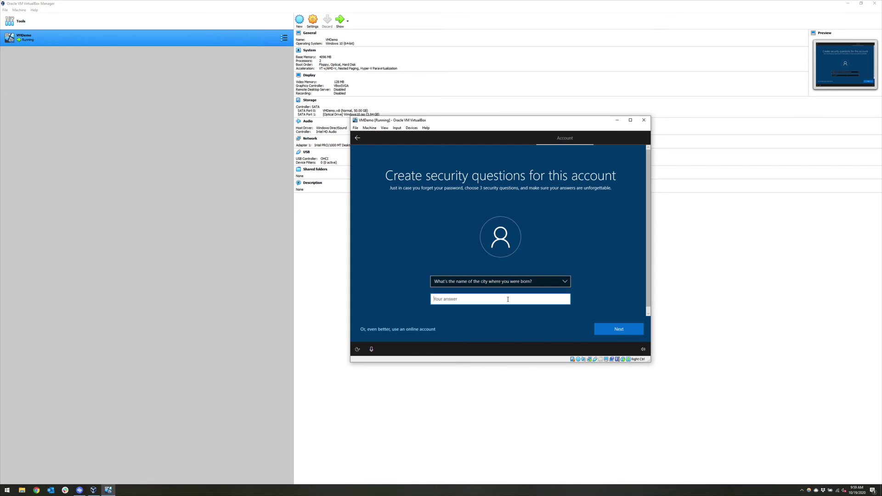
pyautogui.write('two')
pyautogui.press('Return')
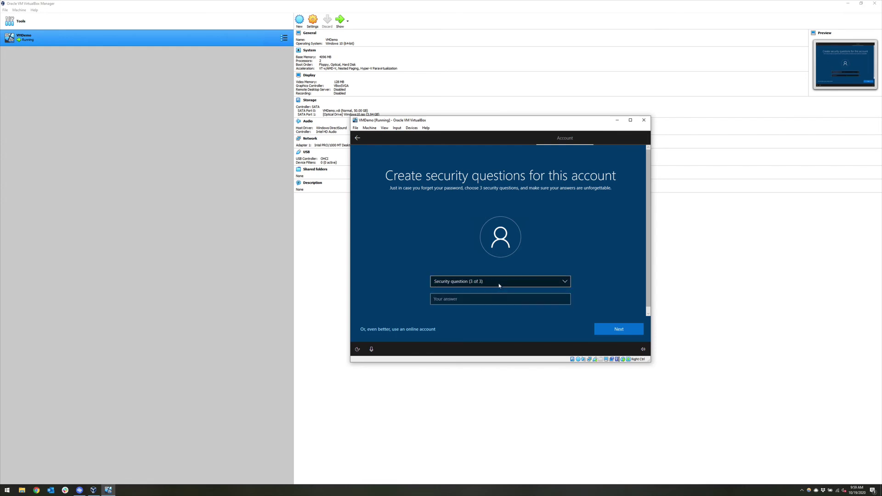
pyautogui.click(499, 286)
pyautogui.click(491, 298)
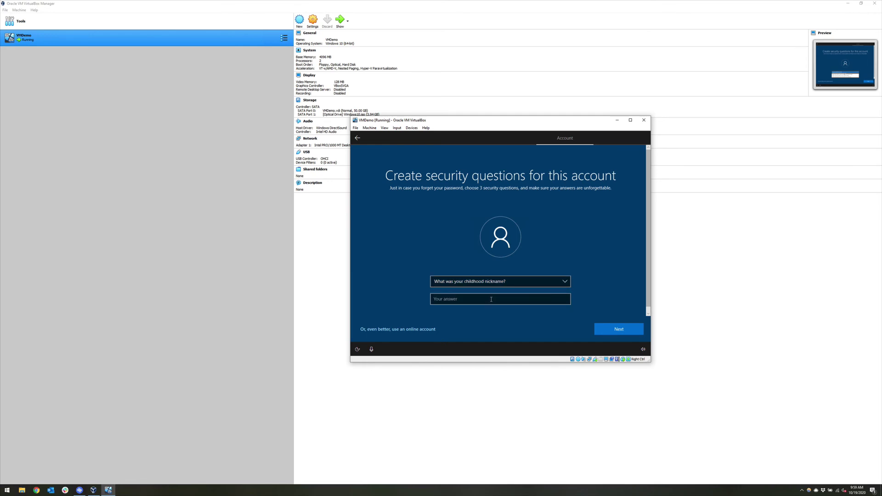
pyautogui.write('three')
pyautogui.press('Return')
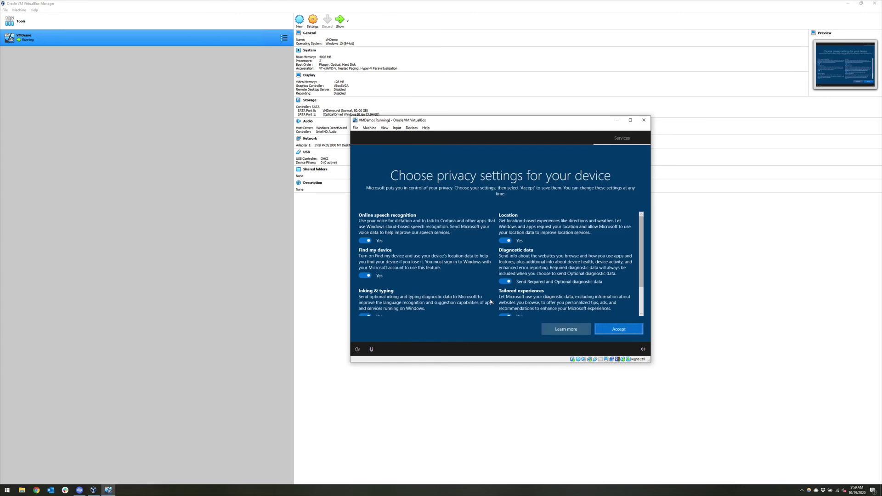
# Accept default privacy settings, decline activity history, and skip Cortana to reach the desktop.
pyautogui.scroll(-2, 509, 294)
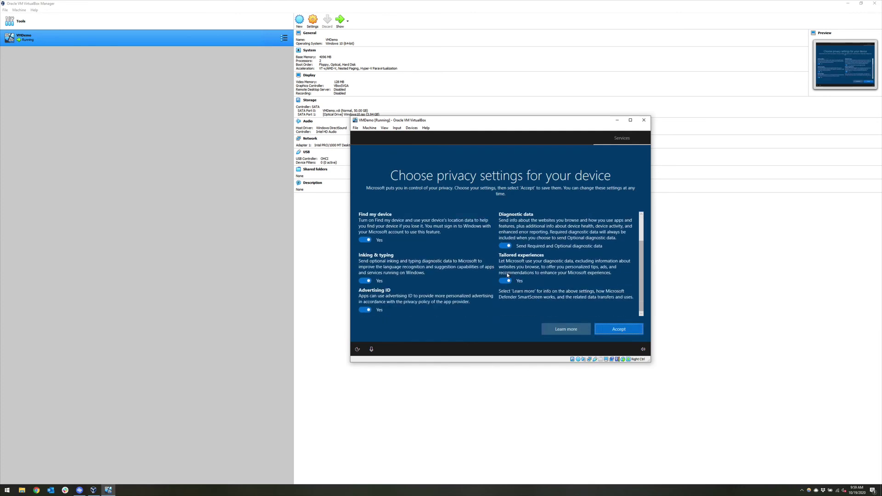
pyautogui.scroll(2, 507, 275)
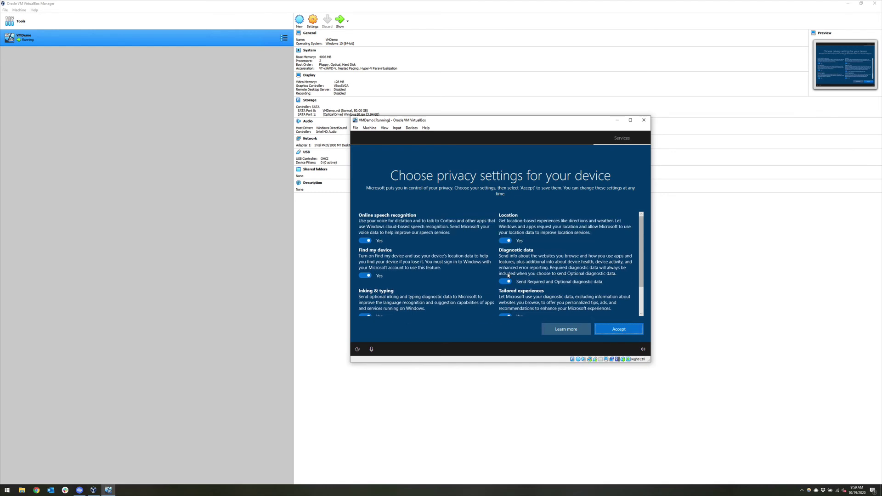
pyautogui.click(623, 330)
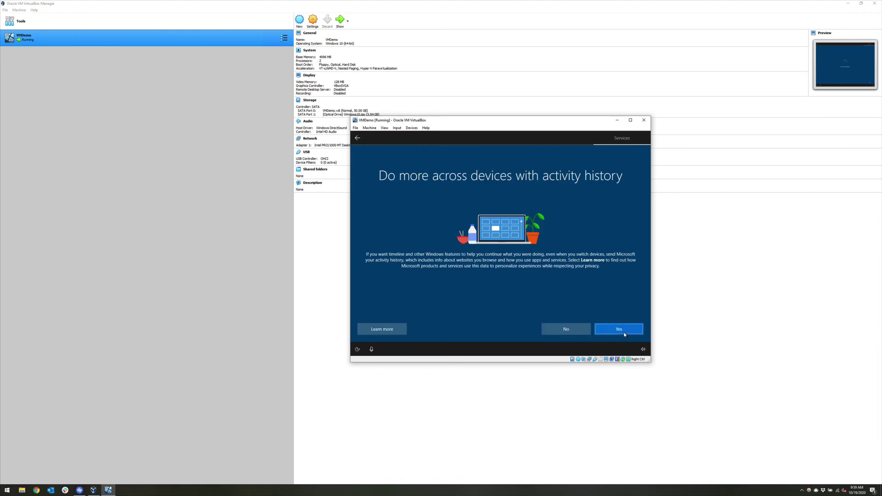
pyautogui.click(565, 329)
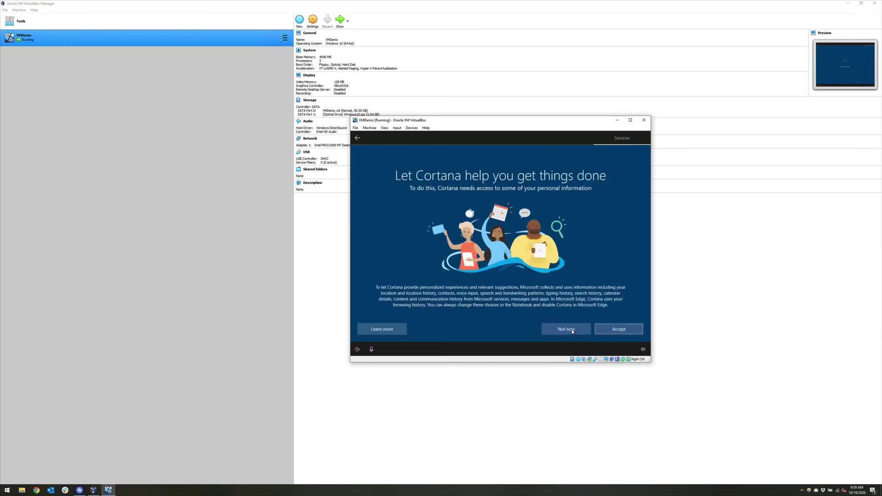
pyautogui.click(572, 331)
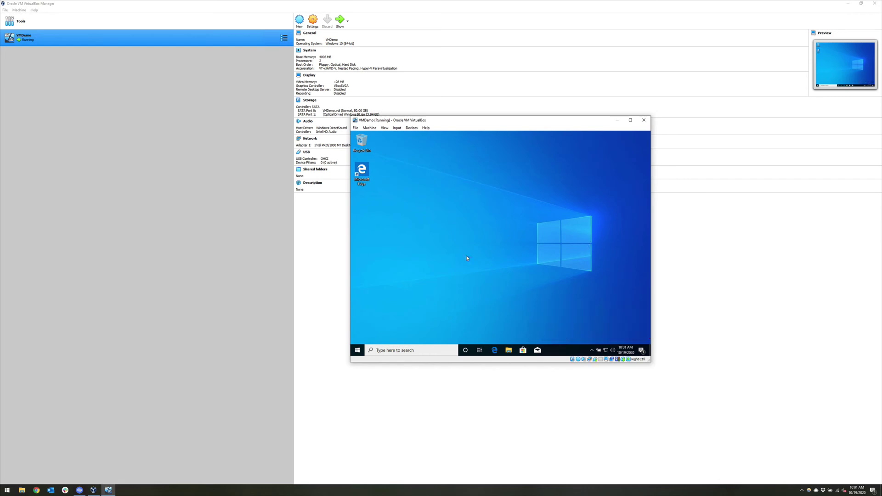
# Insert the Guest Additions CD image from the VM window's Devices menu.
pyautogui.click(397, 128)
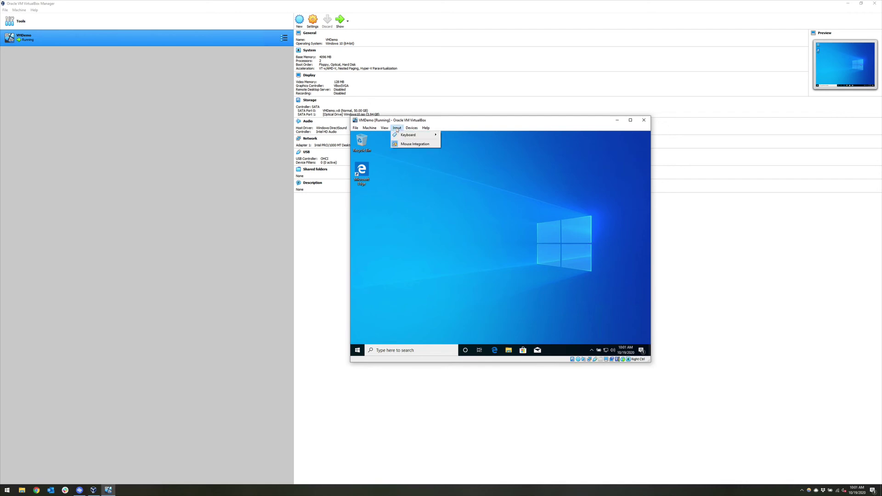
pyautogui.moveTo(408, 129)
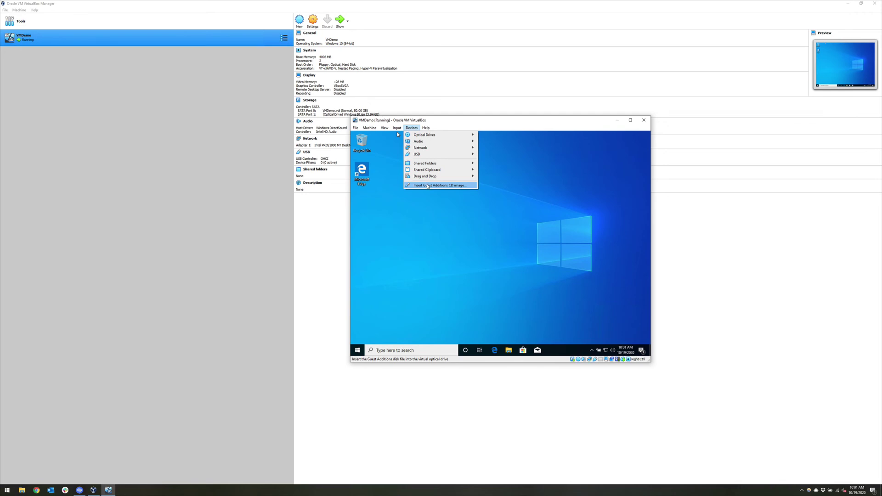
pyautogui.click(427, 186)
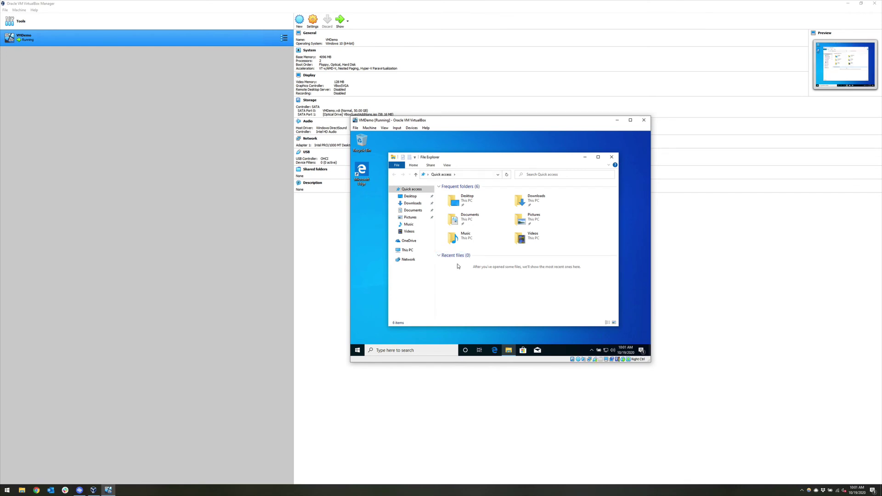
# Open the Guest Additions CD drive under This PC and run VBoxWindowsAdditions.
pyautogui.click(416, 250)
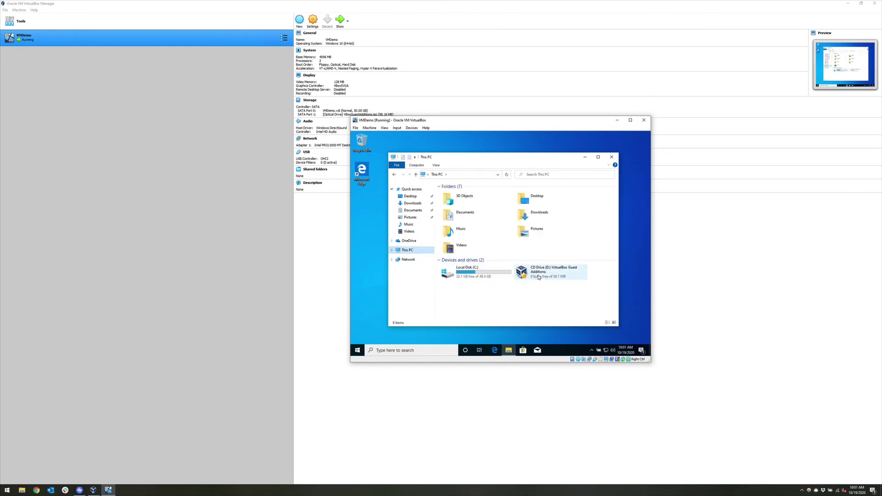
pyautogui.doubleClick(539, 278)
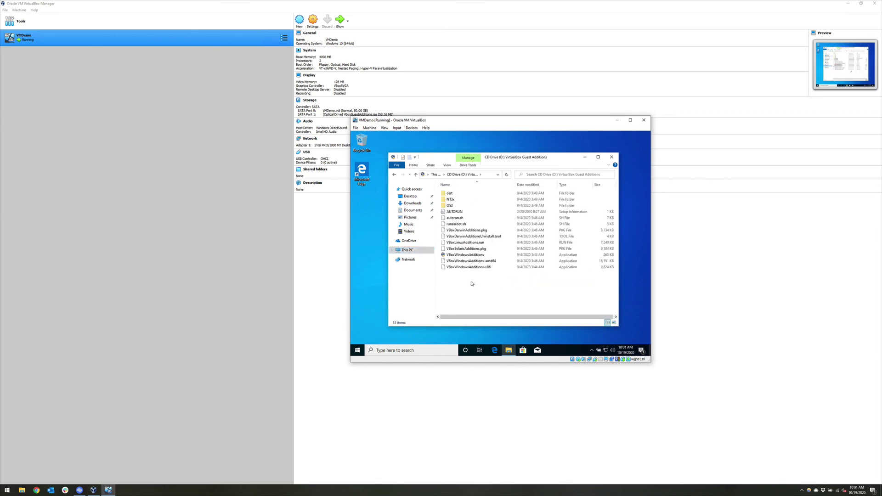
pyautogui.doubleClick(457, 258)
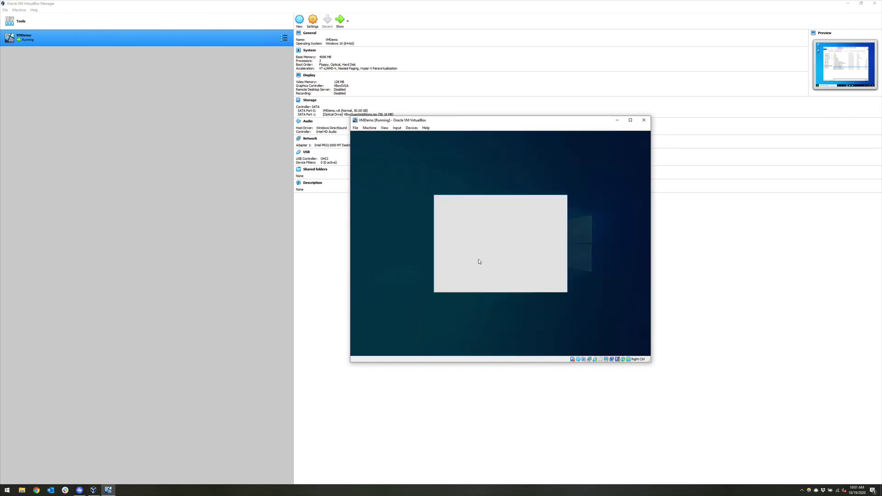
# Install Guest Additions with the default location and components, trusting the Oracle driver, then reboot now.
pyautogui.click(476, 283)
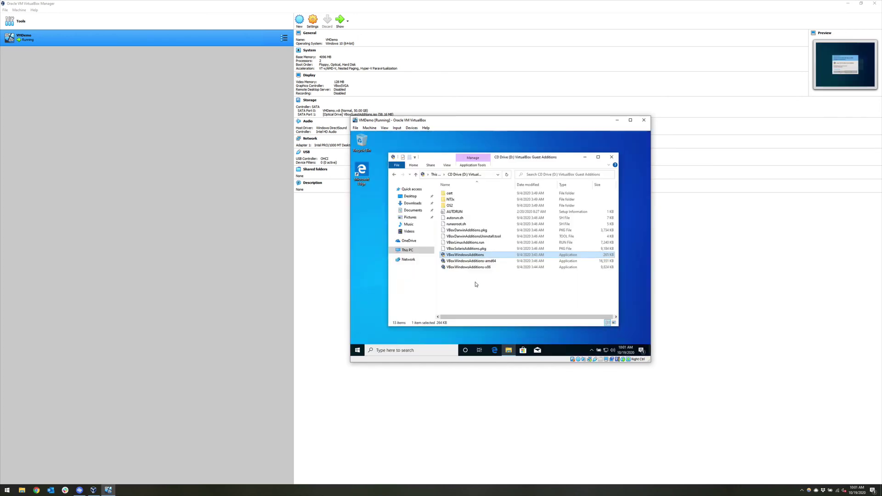
pyautogui.click(532, 287)
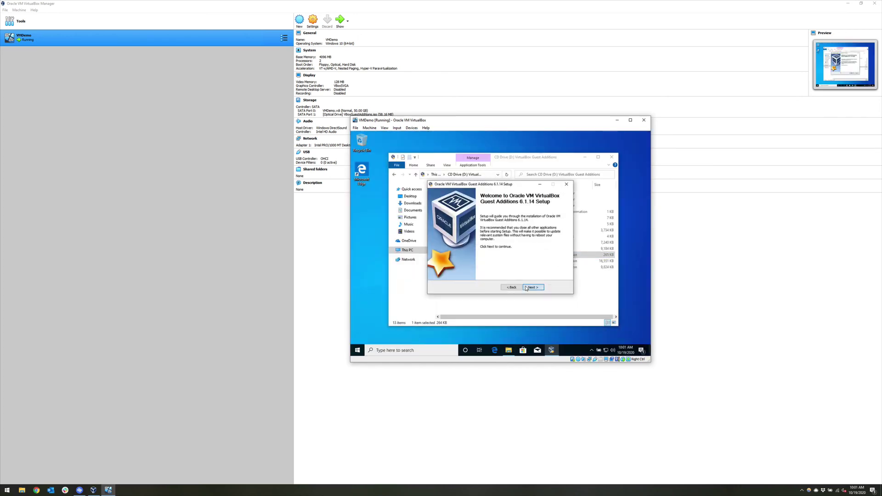
pyautogui.click(526, 288)
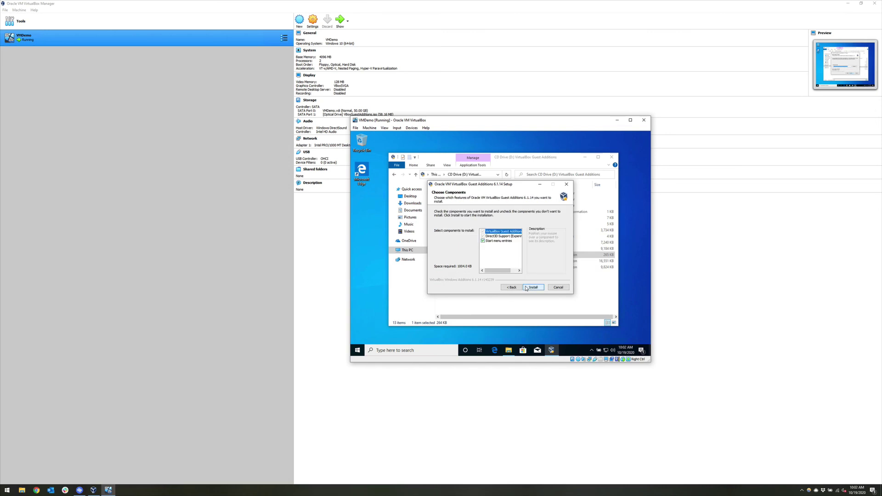
pyautogui.click(526, 288)
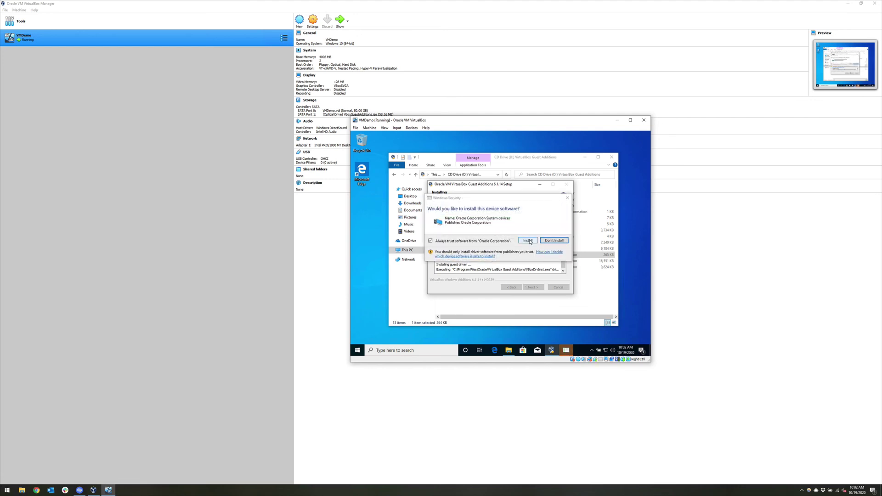
pyautogui.click(527, 240)
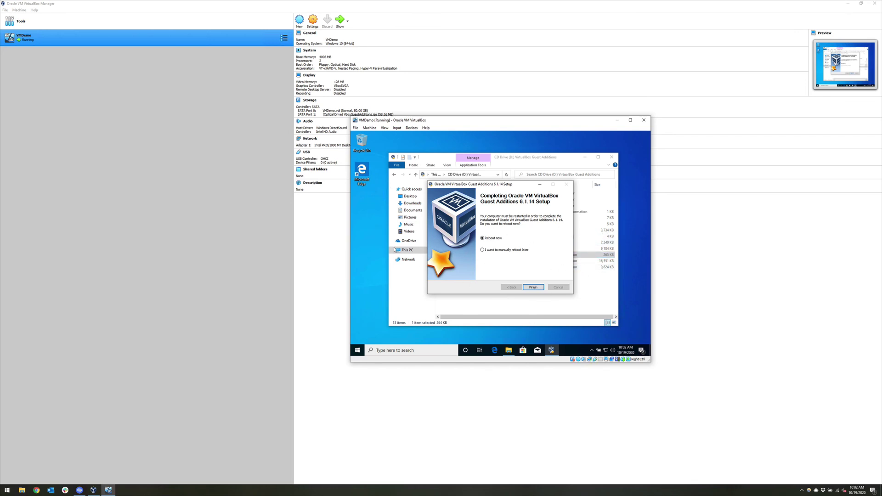
pyautogui.click(533, 287)
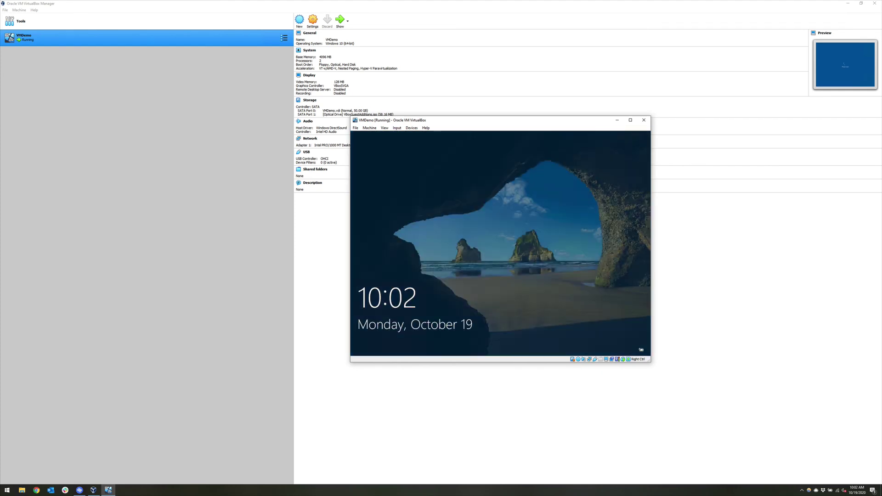
# Sign in to the restarted Windows guest with the account password.
pyautogui.click(514, 250)
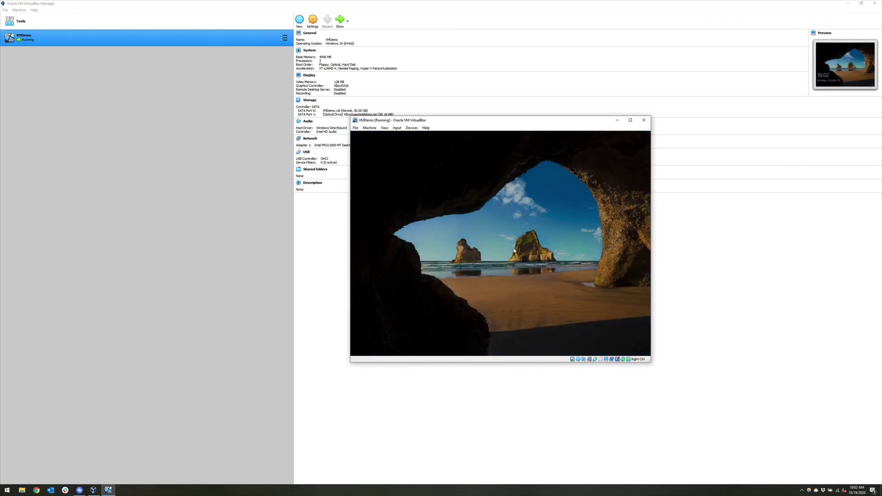
pyautogui.write('********')
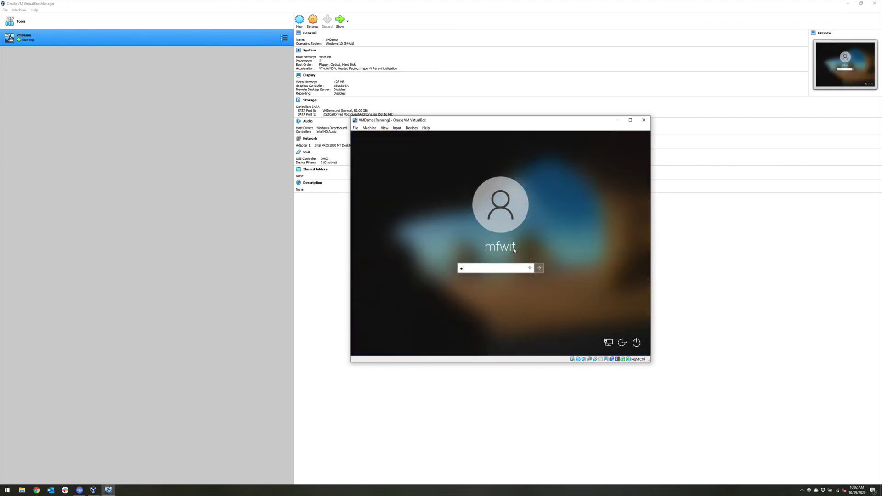
pyautogui.press('Return')
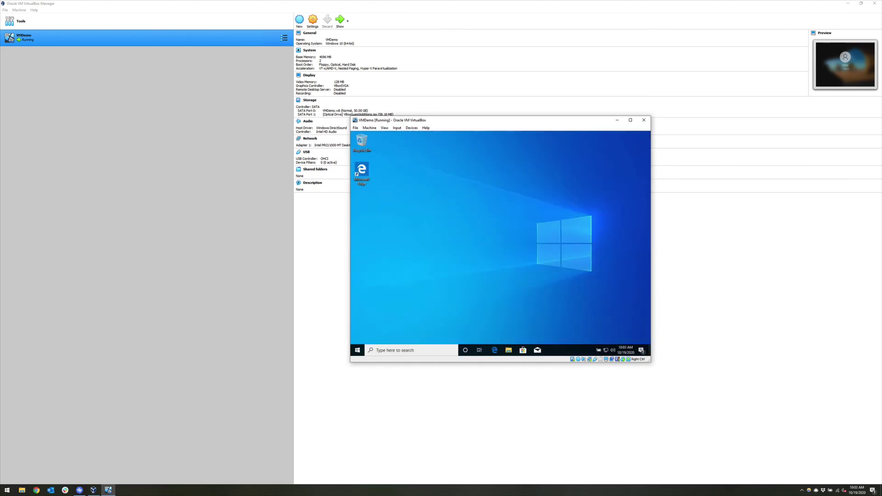
# Search Start for 'update', open Check for updates, and start checking for Windows updates.
pyautogui.click(358, 350)
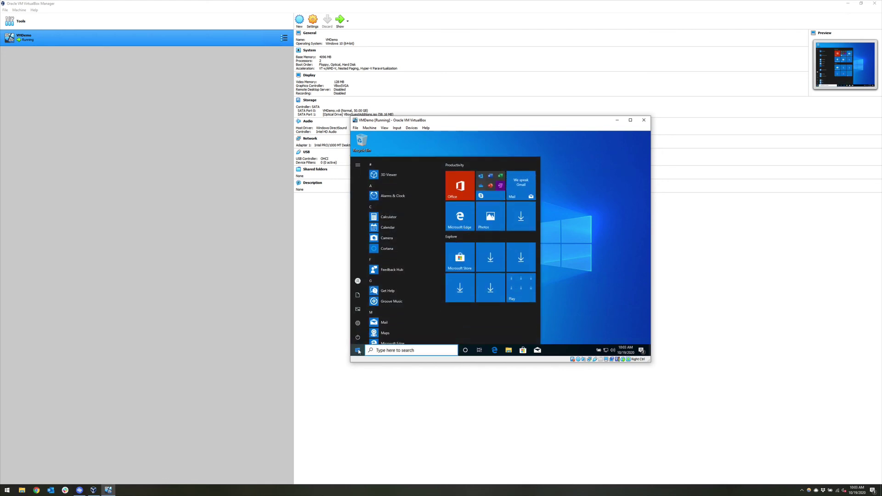
pyautogui.write('upade')
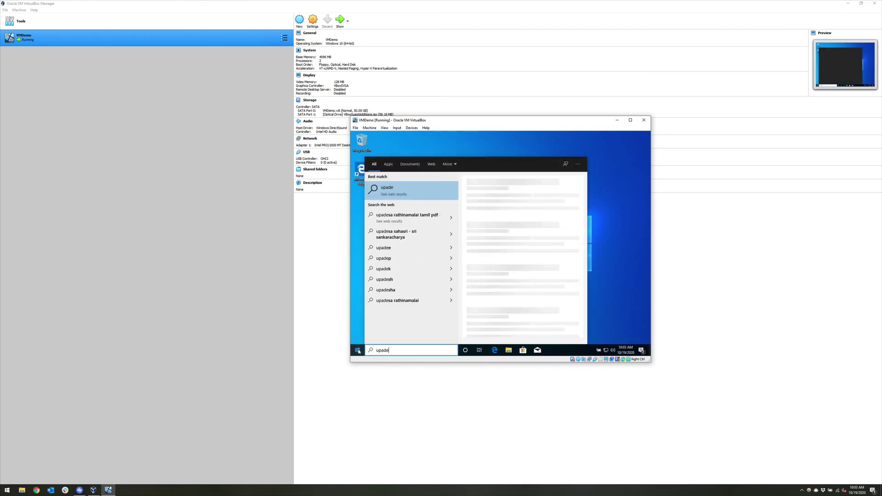
pyautogui.press('BackSpace')
pyautogui.press('BackSpace')
pyautogui.press('BackSpace')
pyautogui.write('date')
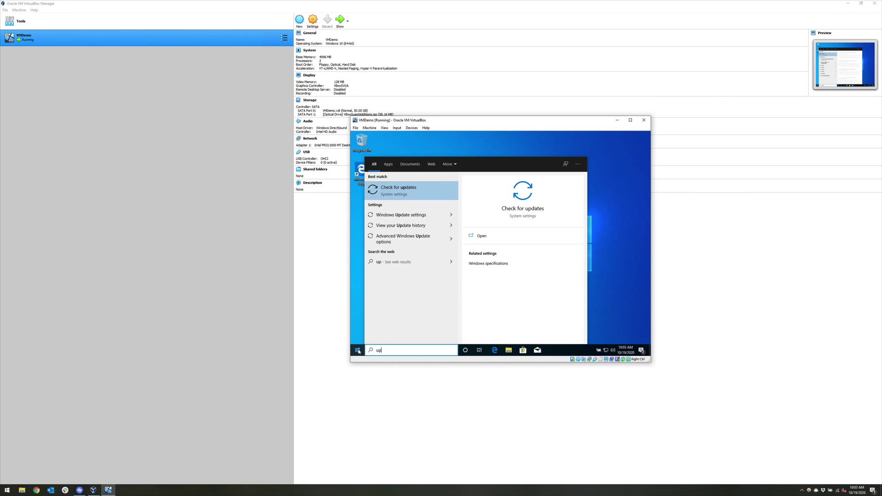
pyautogui.press('Return')
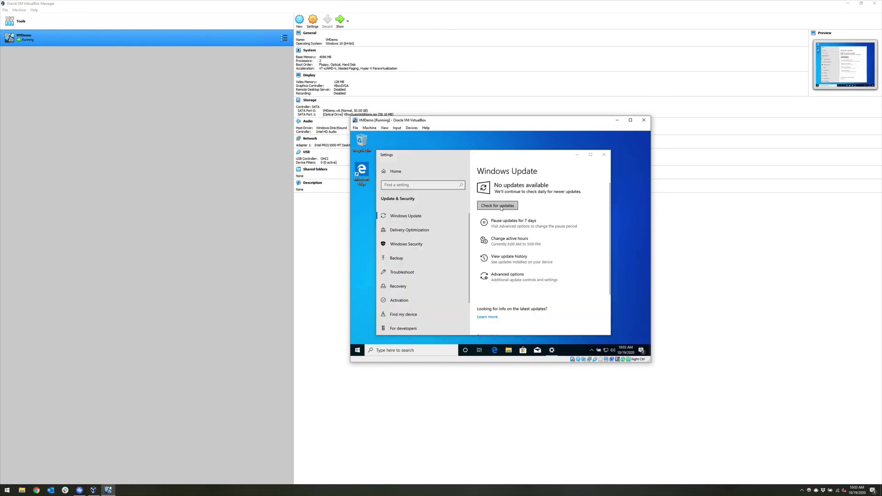
pyautogui.click(514, 207)
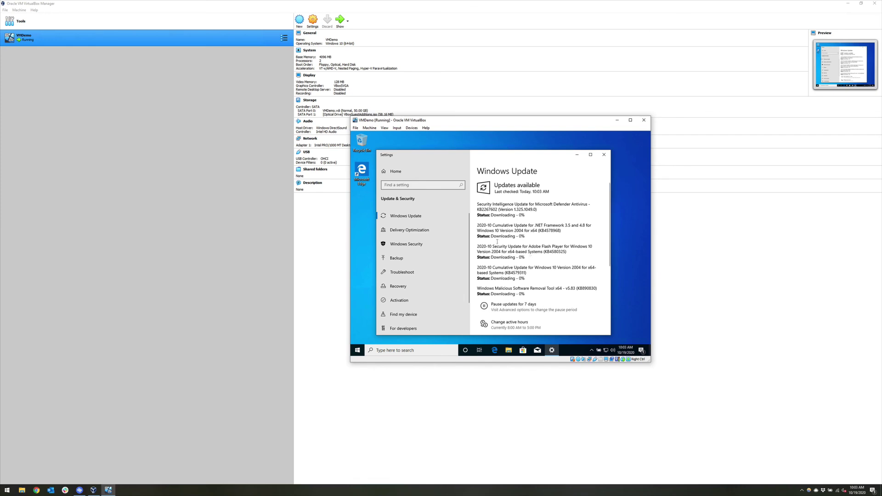
pyautogui.click(370, 128)
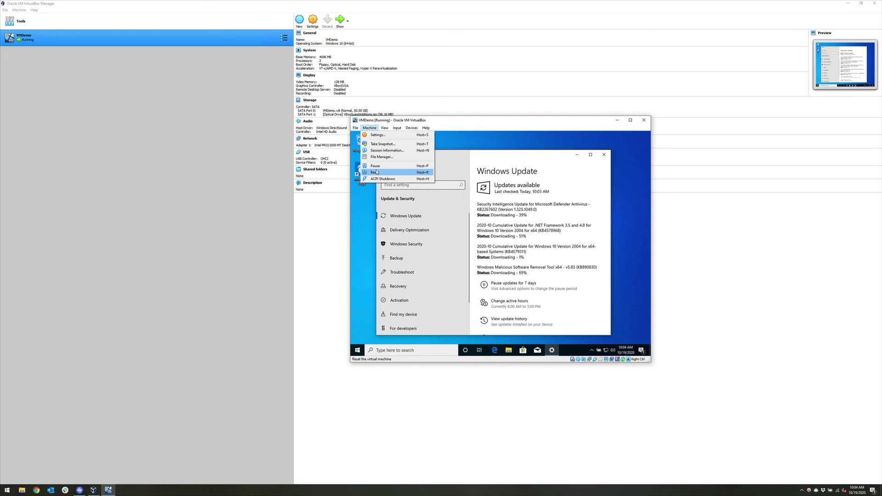
# Pause VMDemo with Host+P, move its window up, then resume it via Machine > Pause.
pyautogui.press('Escape')
pyautogui.hotkey('ctrl', 'p')
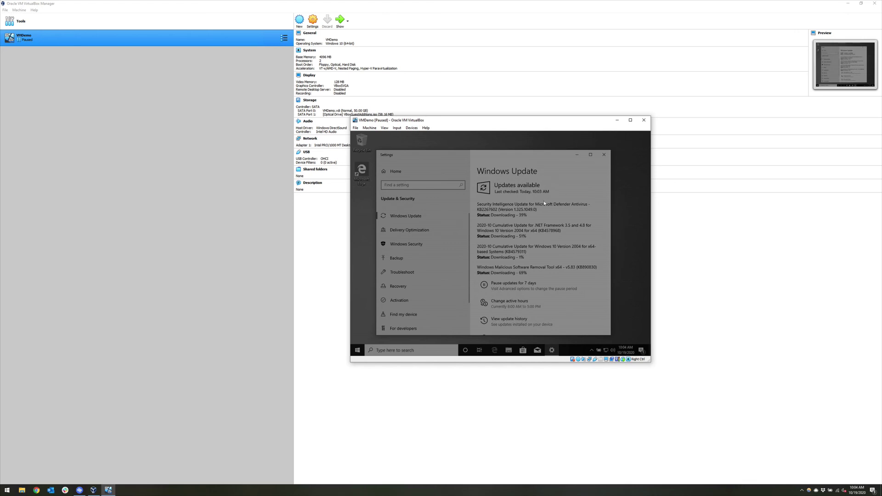
pyautogui.moveTo(458, 122); pyautogui.dragTo(470, 89)
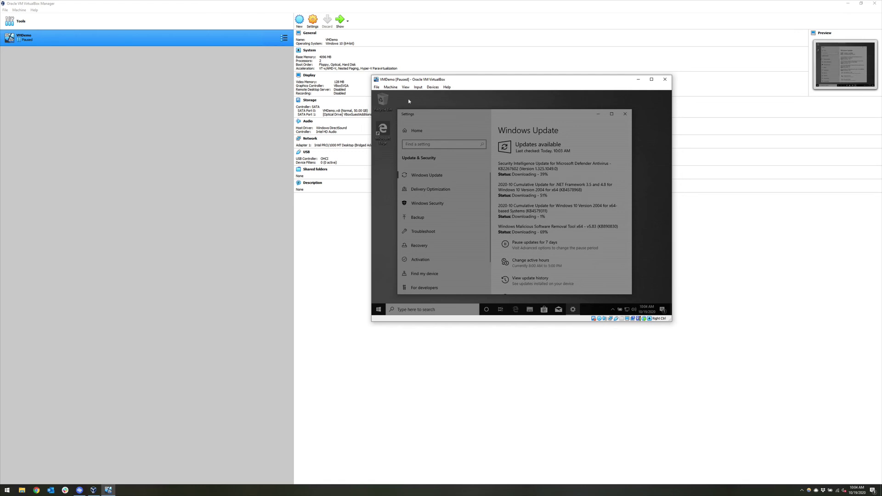
pyautogui.click(390, 87)
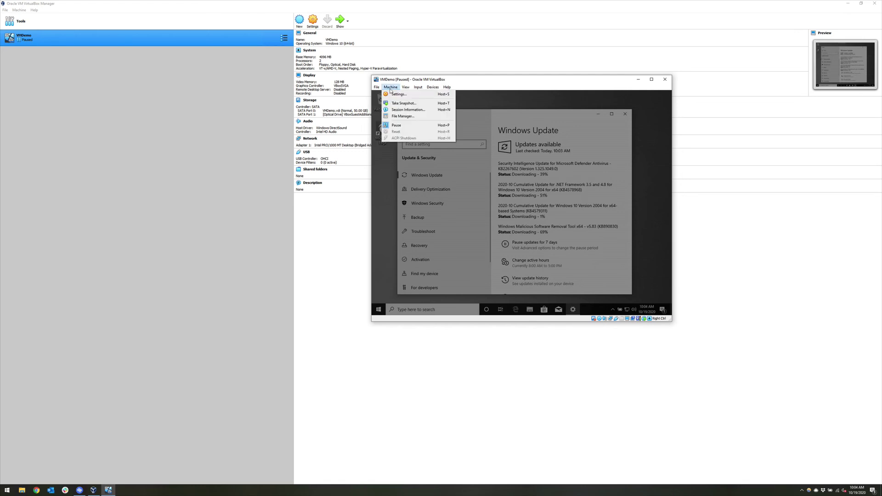
pyautogui.click(394, 126)
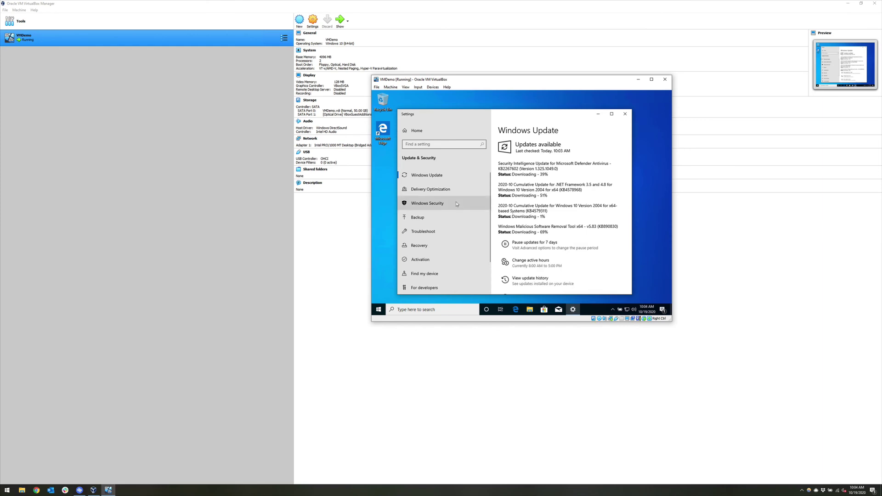